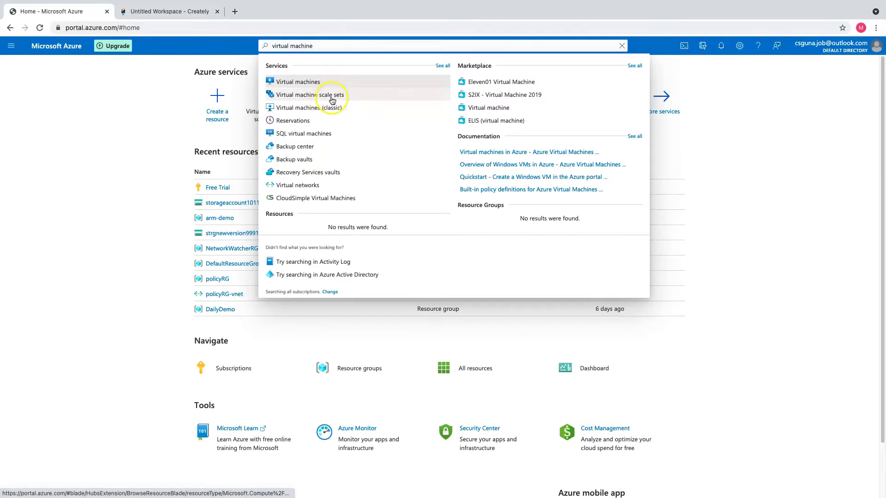
Step: Start creating a virtual machine scale set in the DailyDemo resource group and name it VMS11
left_click(29, 107)
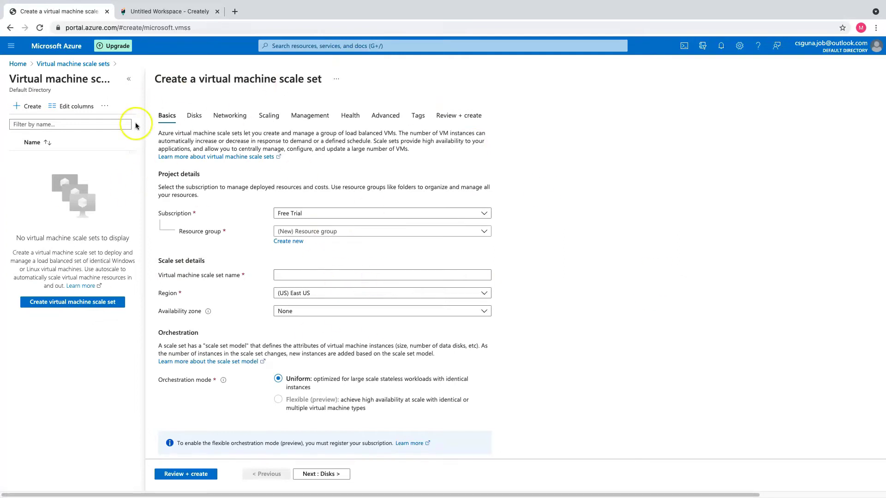
left_click(130, 81)
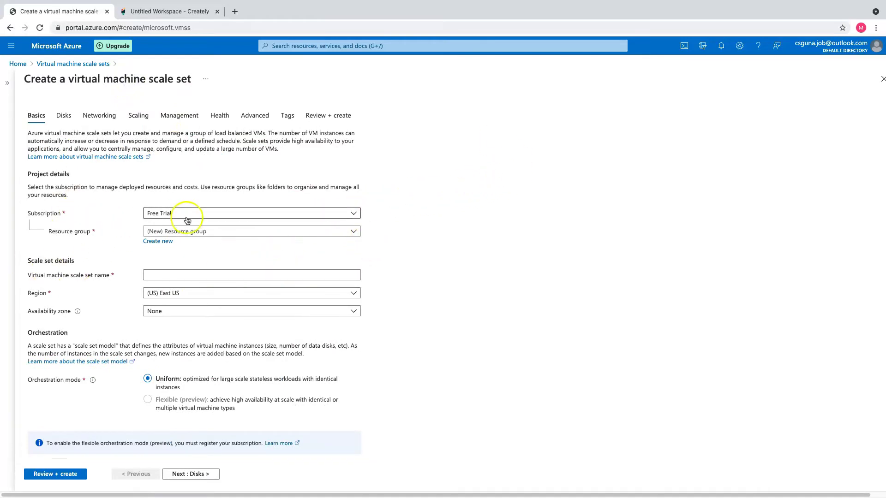
left_click(238, 231)
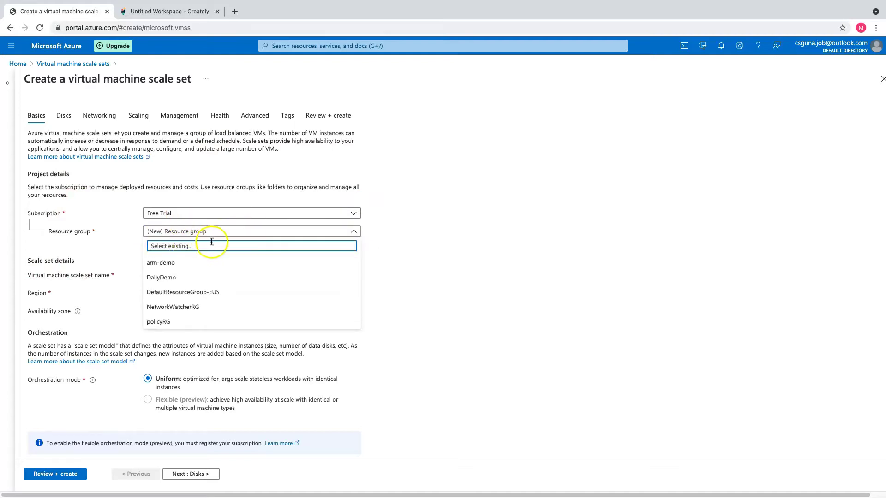
left_click(186, 278)
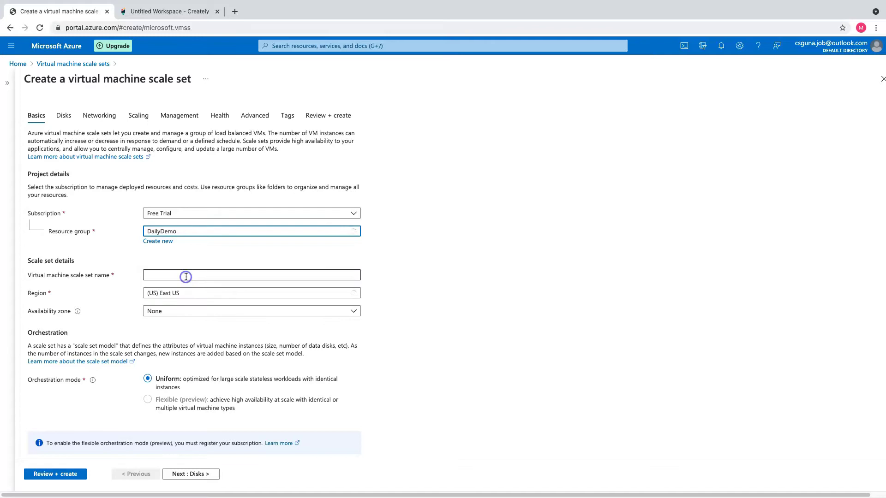
left_click(192, 275)
left_click(183, 272)
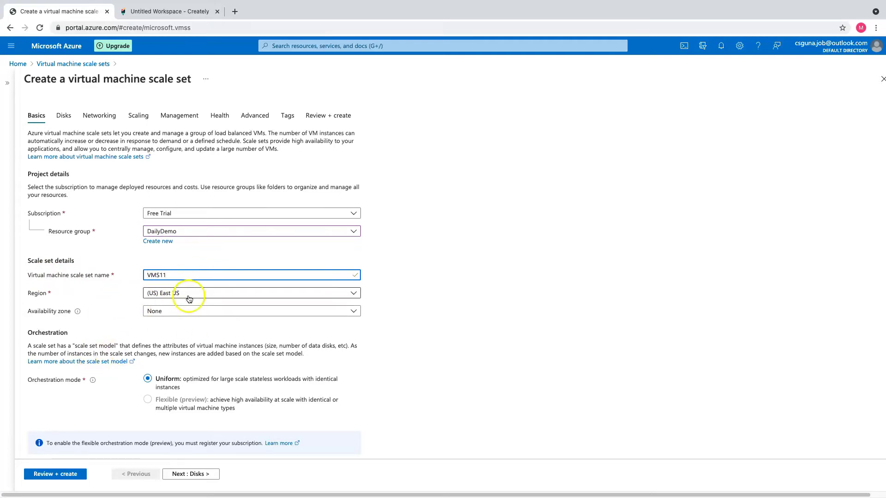
Step: Look through the availability zone choices for the scale set without selecting a zone
scroll(221, 298, "down", 3)
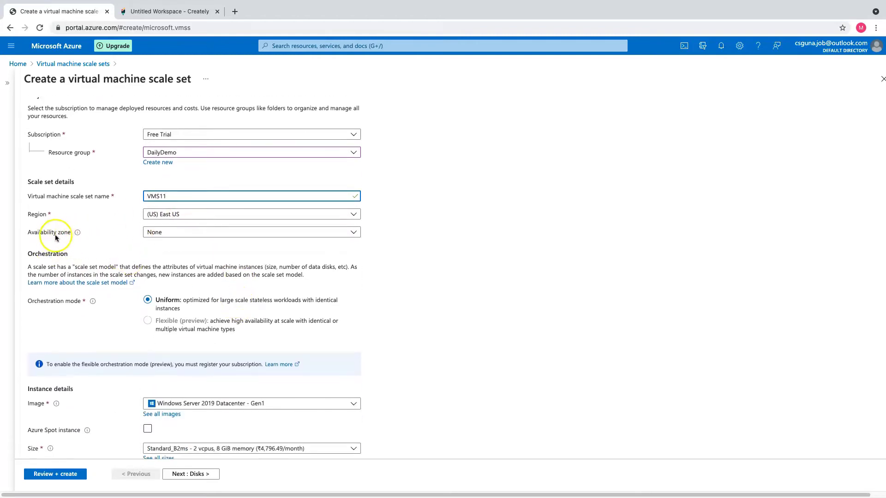
left_click(182, 233)
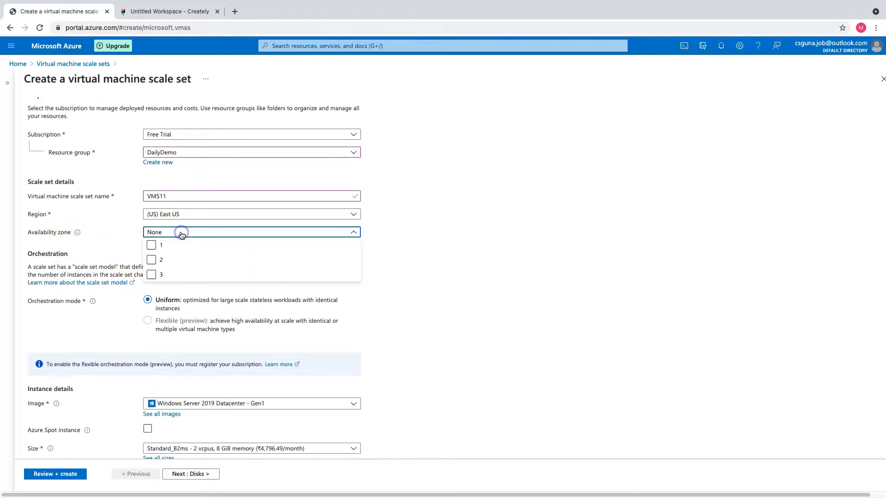
left_click(478, 231)
Step: Enter admin1 as the administrator username and fill in the account password and its confirmation
scroll(428, 280, "down", 3)
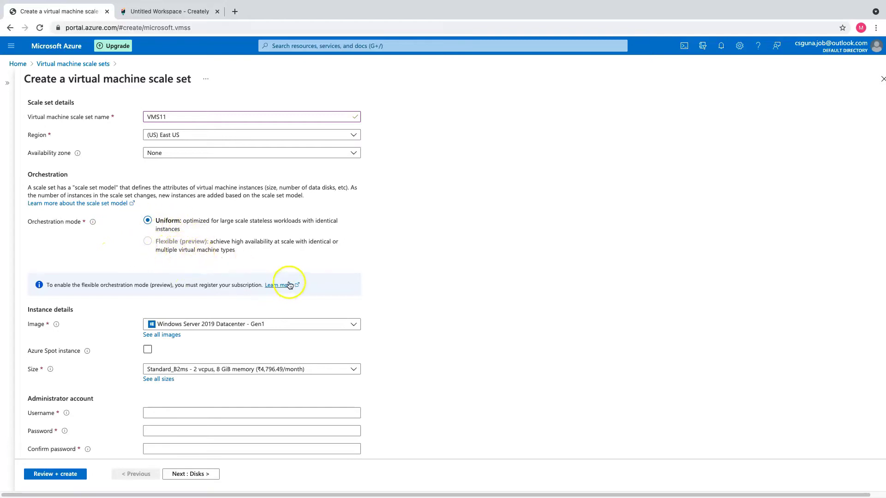
scroll(289, 284, "down", 3)
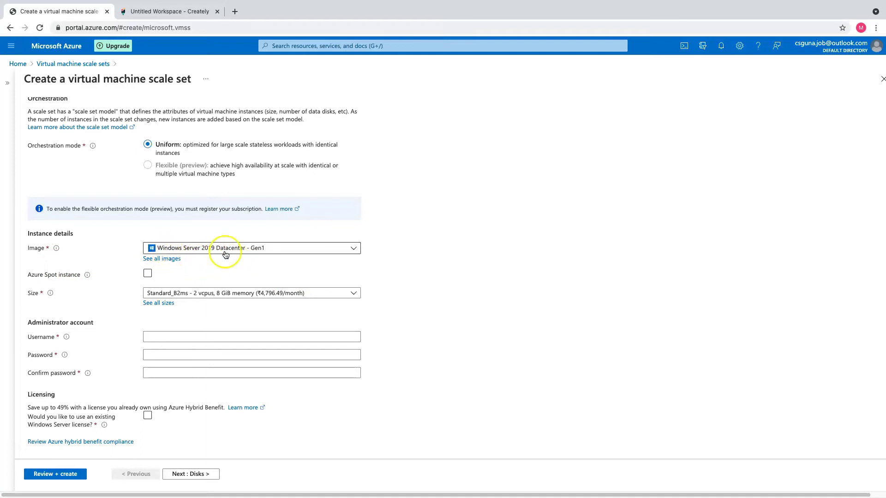
left_click(166, 333)
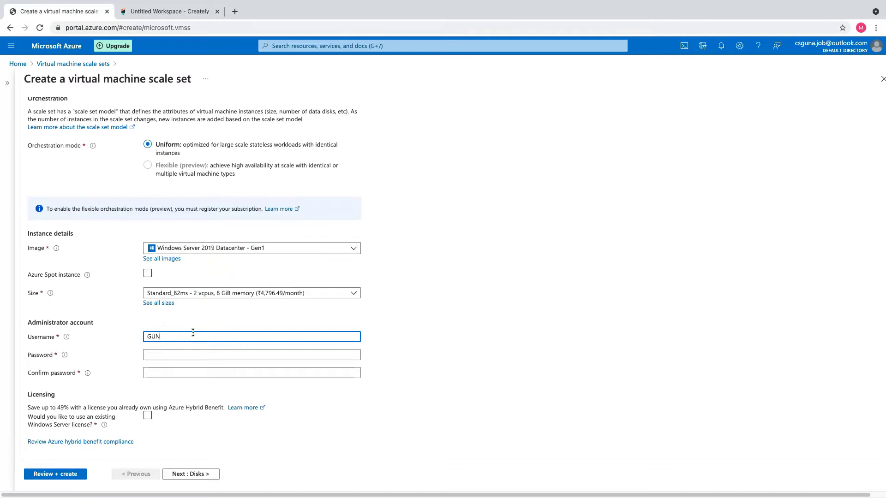
key("Tab")
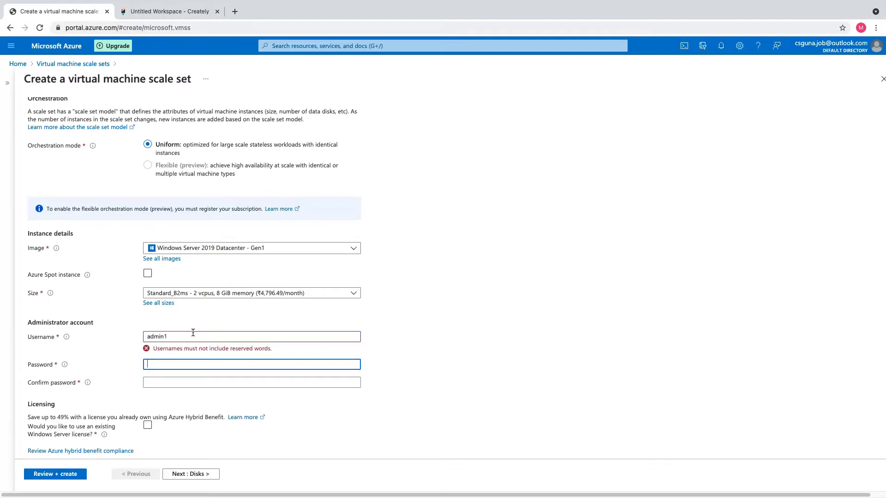
type("••")
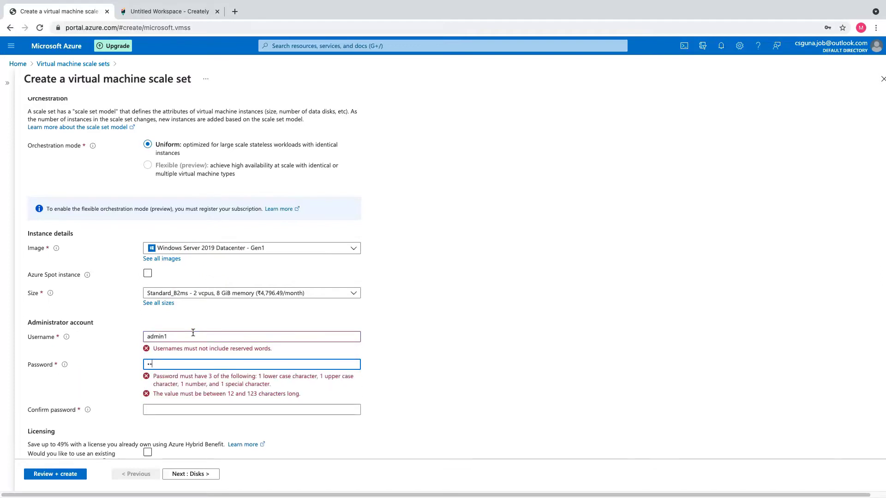
key("Tab")
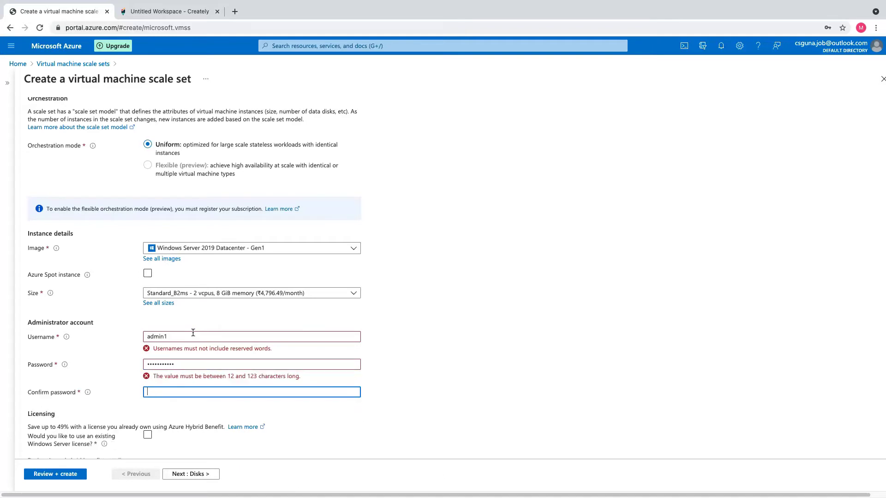
type("••••")
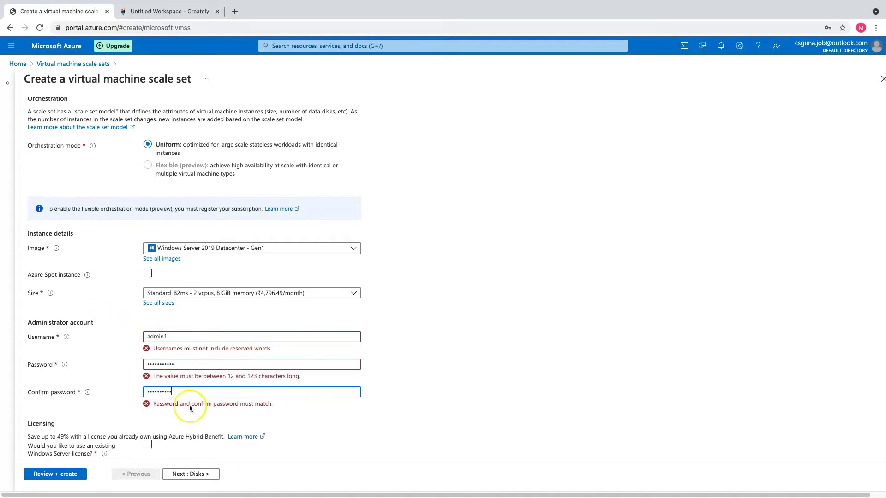
mouse_move(88, 392)
key("super+a")
type("•")
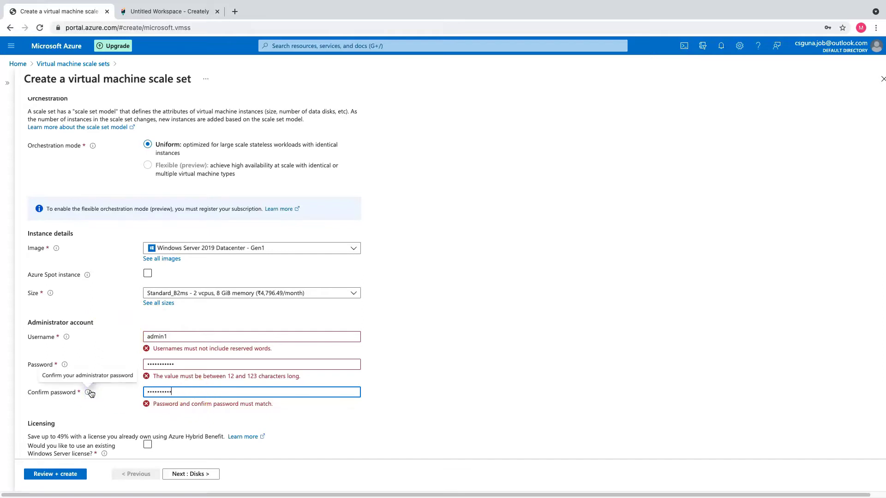
Step: Change the administrator username to admin1111 and enter a new password in both the password and confirmation fields
left_click(175, 336)
type("111")
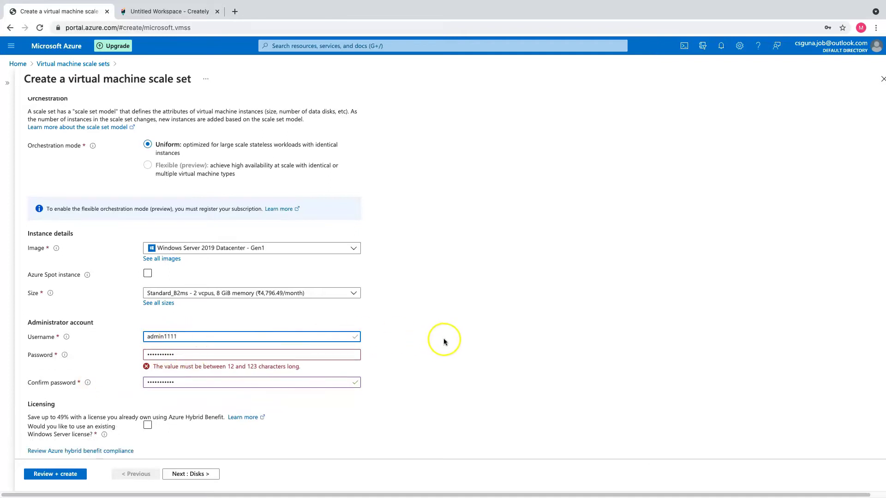
left_click(95, 355)
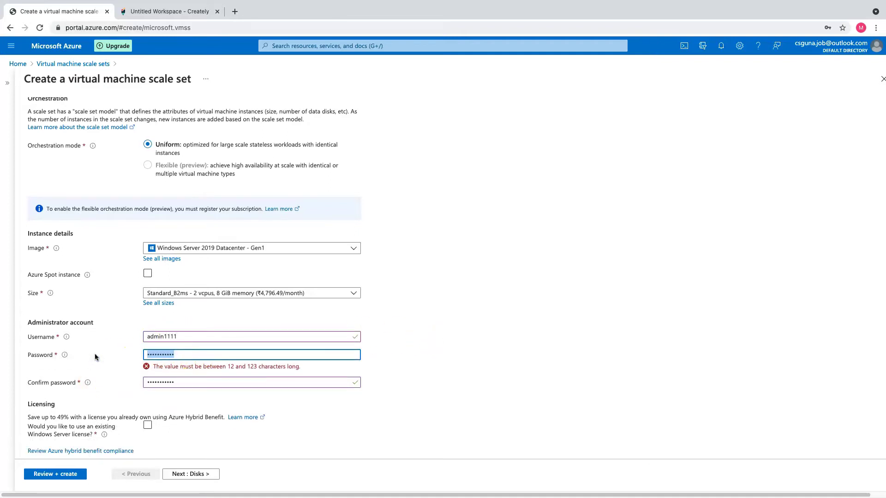
type("•")
key("BackSpace")
key("Tab")
key("BackSpace")
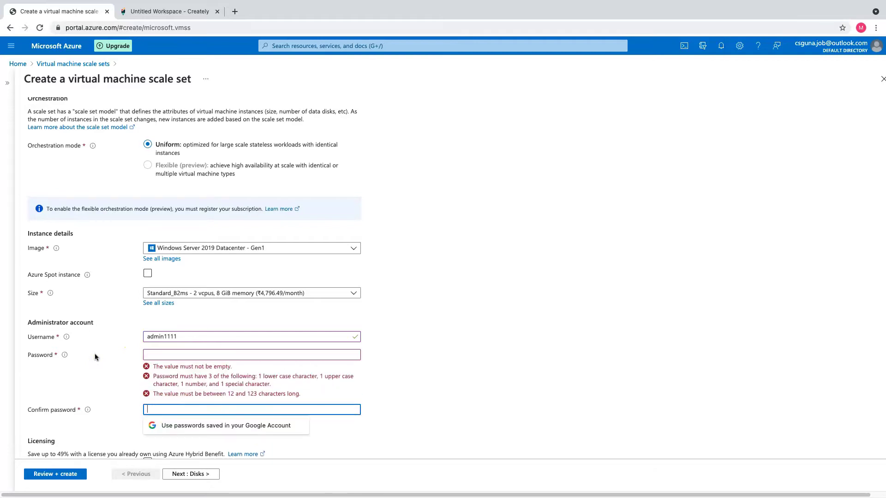
left_click(183, 355)
type("•")
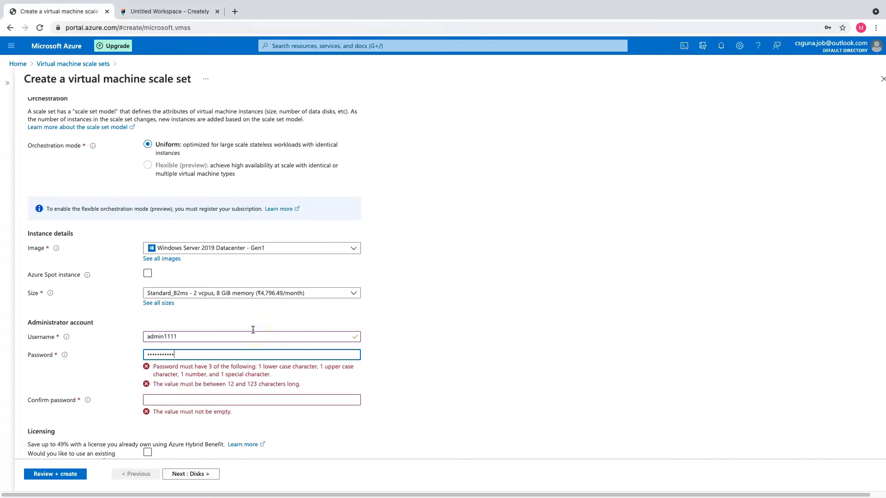
key("Tab")
type("••")
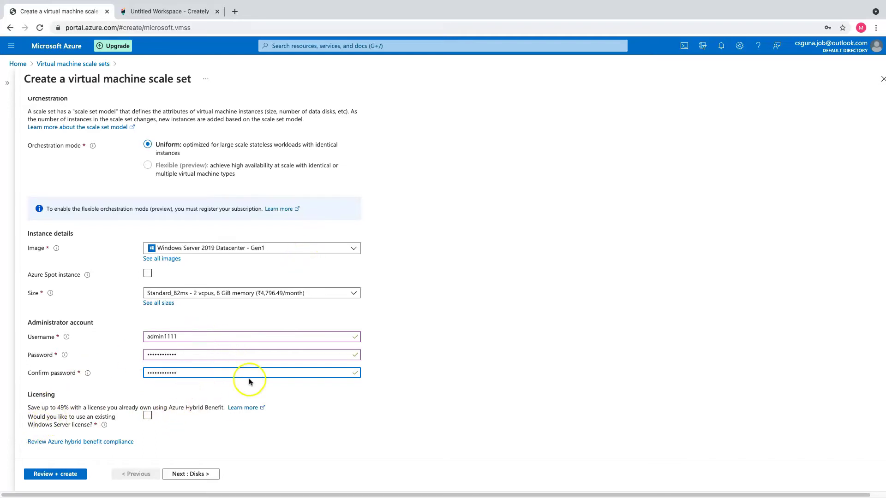
Step: Keep the default disk and networking settings and set the initial instance count to 1 in the scaling settings
left_click(190, 474)
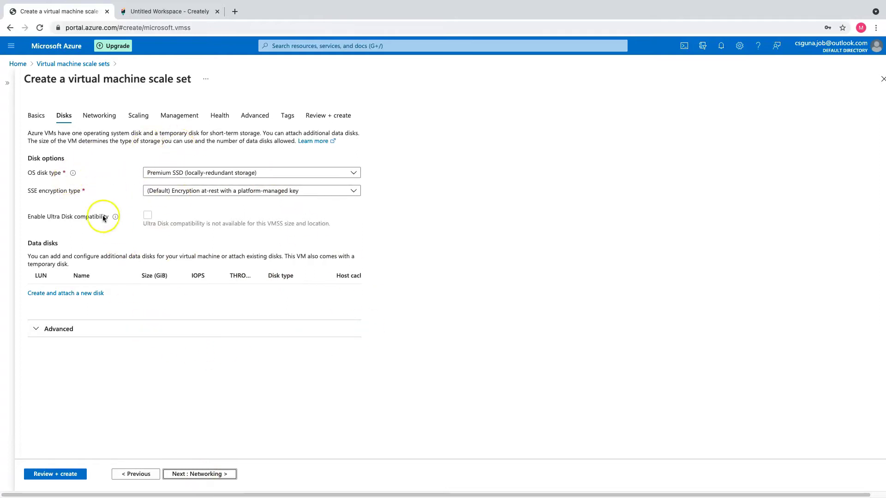
left_click(106, 117)
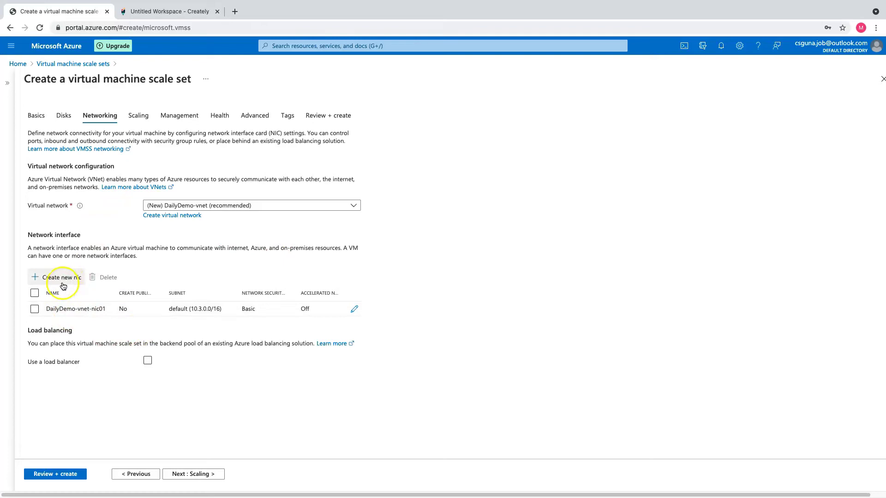
left_click(140, 121)
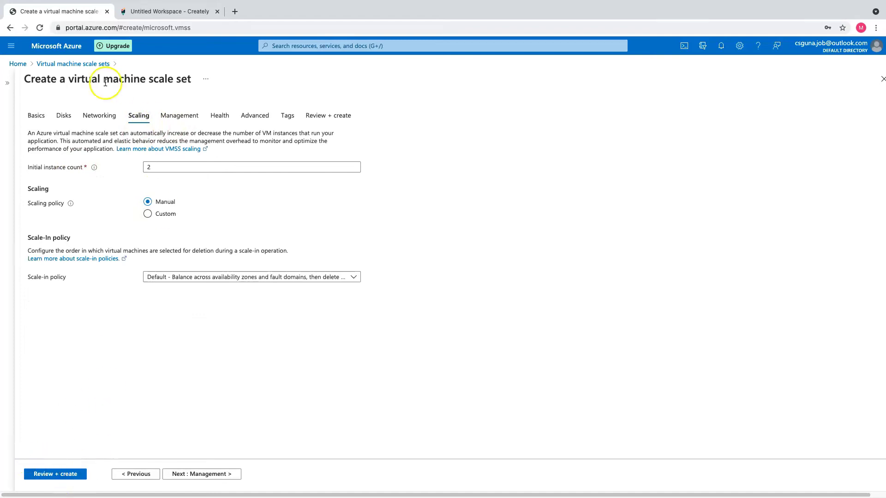
left_click(175, 167)
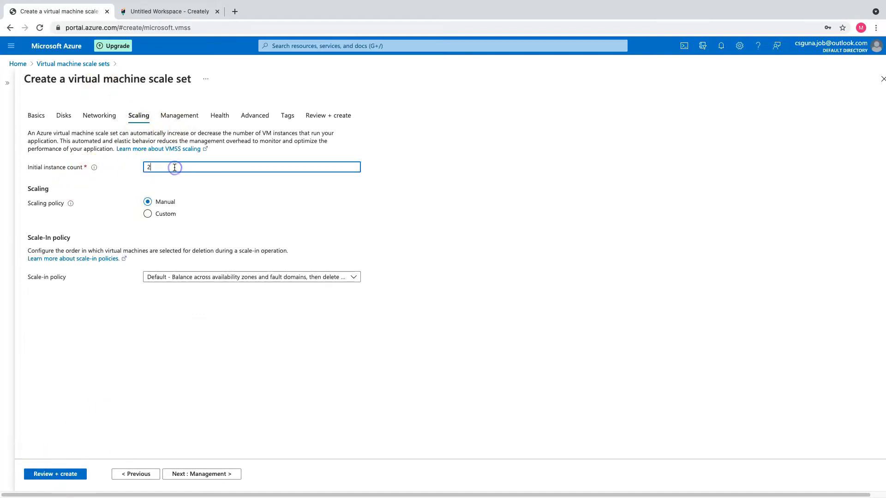
left_click(506, 227)
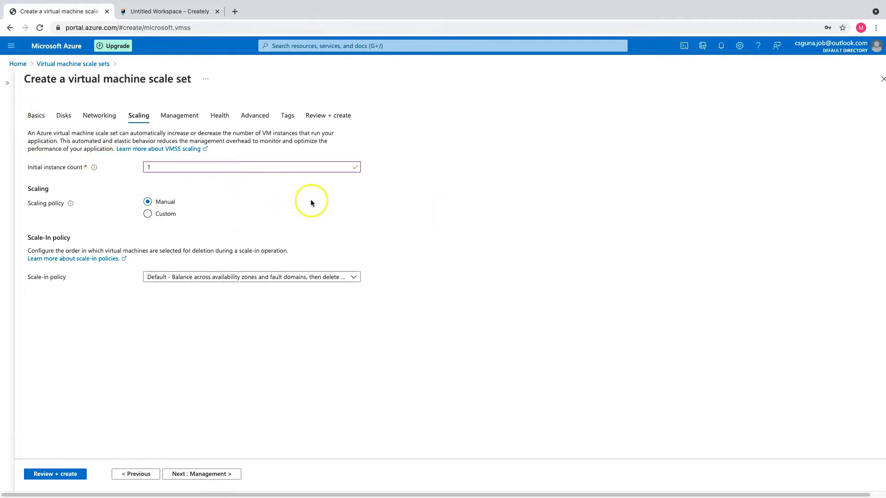
Step: Switch the scaling policy to Custom and set the maximum number of instances to 3
mouse_move(69, 208)
left_click(153, 216)
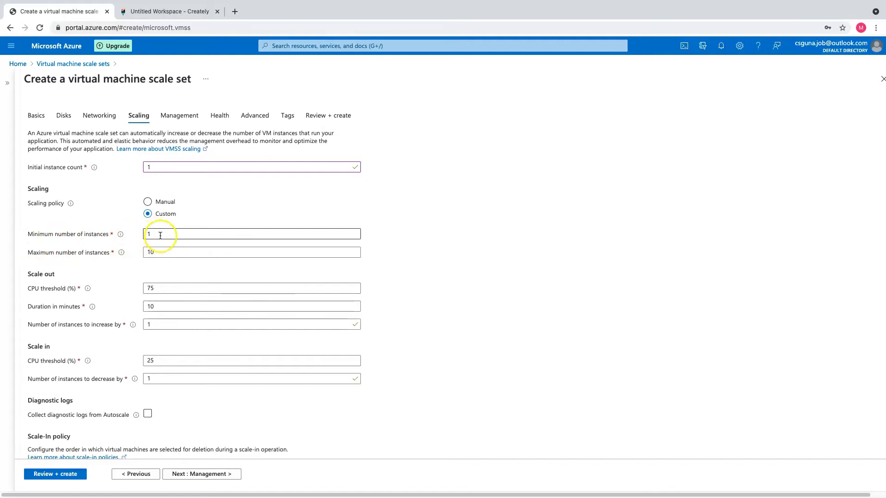
left_click(164, 252)
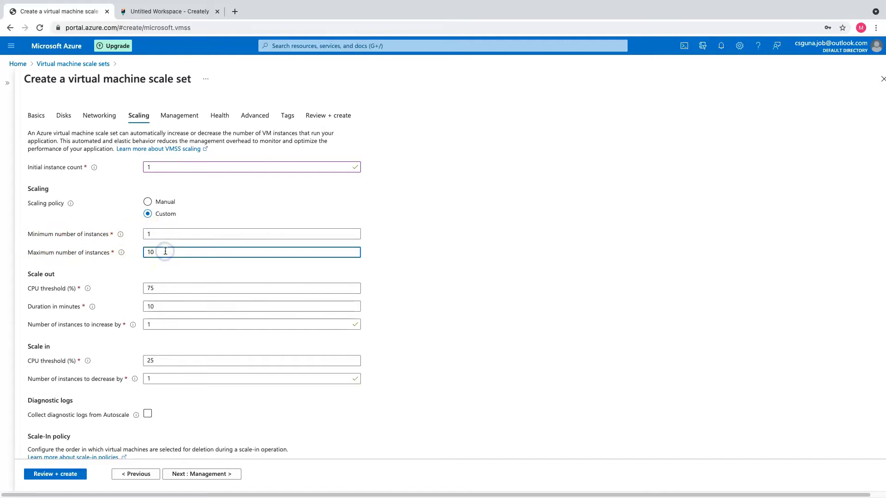
type("3")
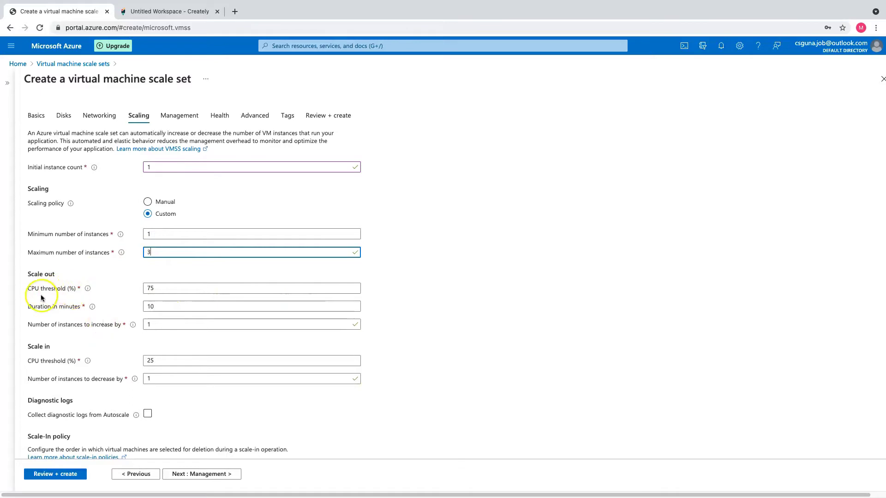
Step: Set the scale-out CPU threshold to 45% and its duration to 5 minutes
left_click(174, 287)
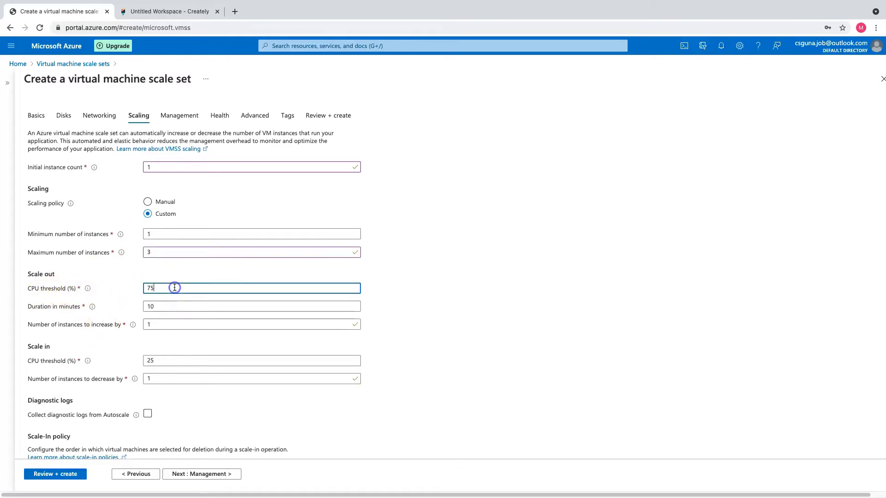
type("45")
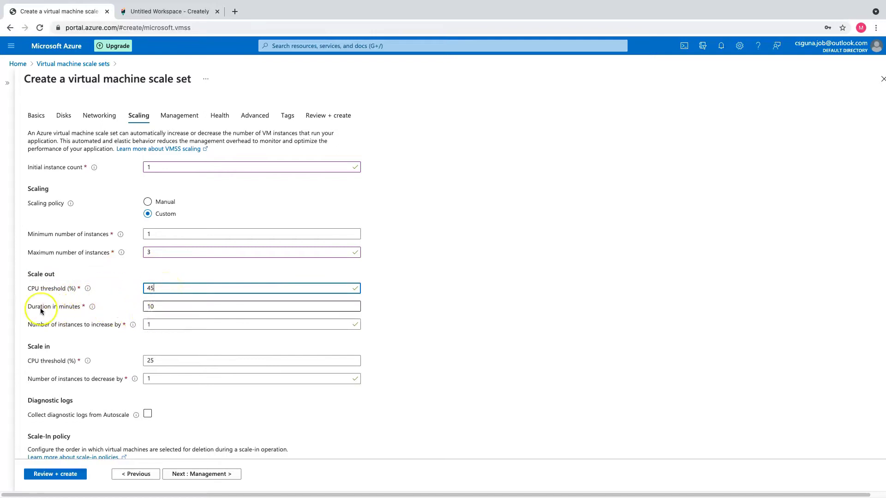
left_click(164, 304)
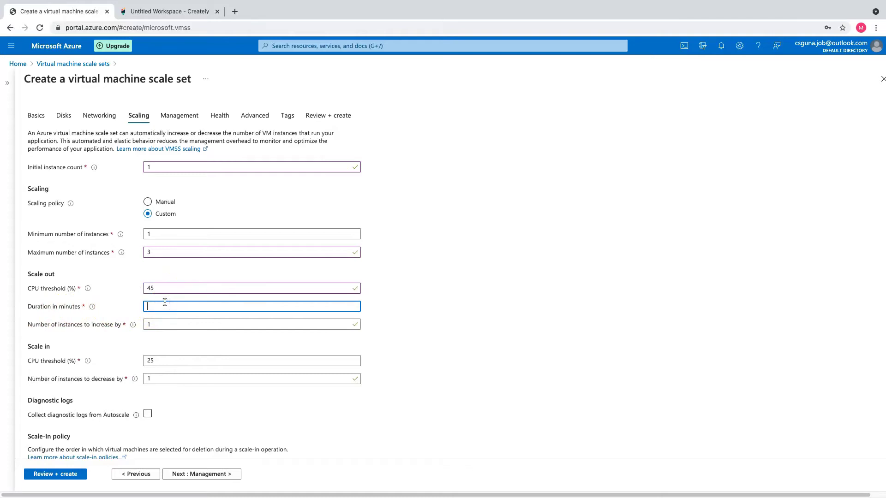
type("5")
left_click(486, 315)
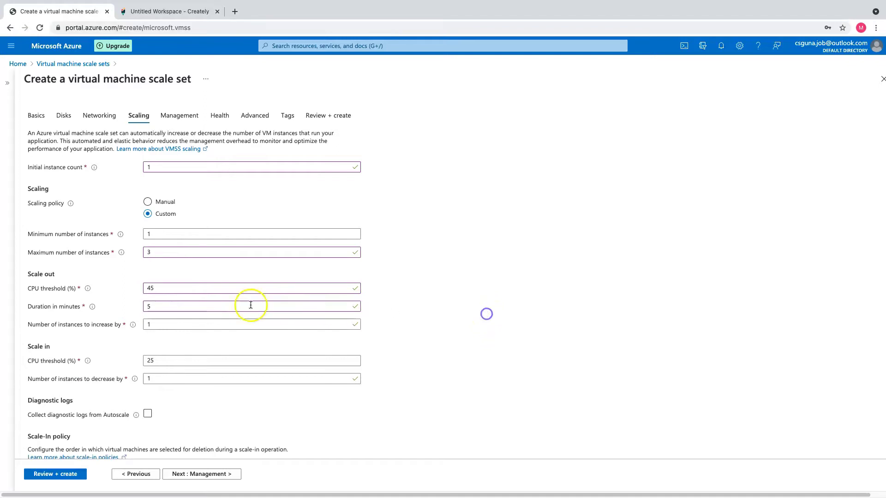
left_click(154, 308)
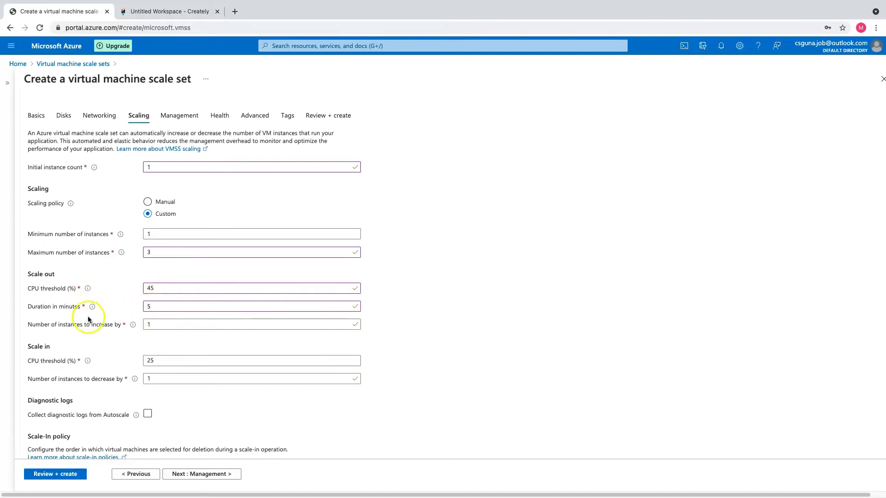
left_click(161, 325)
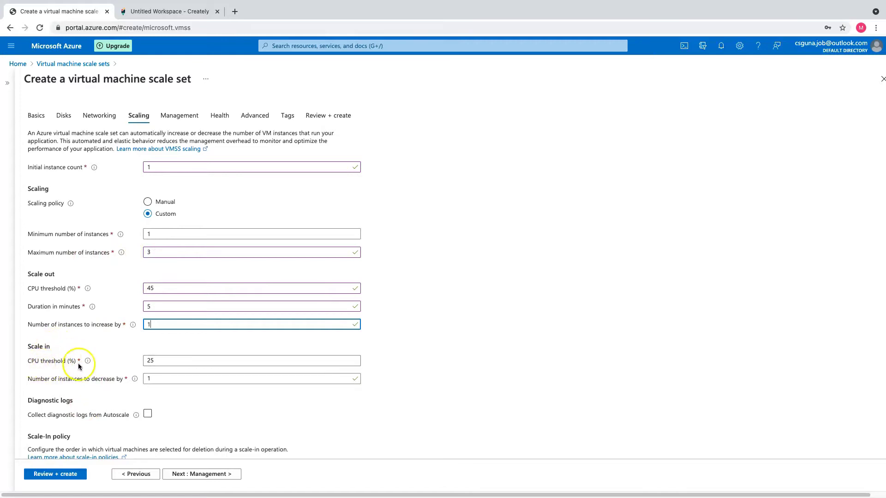
Step: Set the scale-in CPU threshold to 30% and keep the number of instances to decrease by at 1
left_click(169, 360)
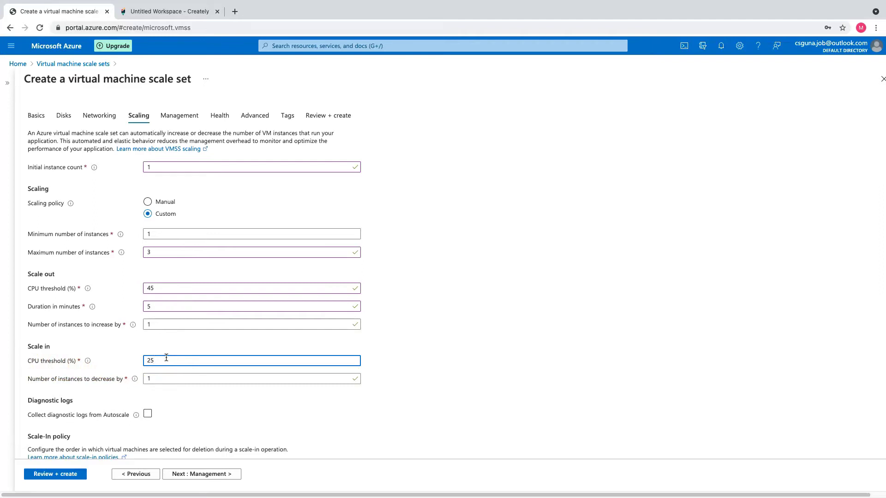
type("30")
left_click(165, 378)
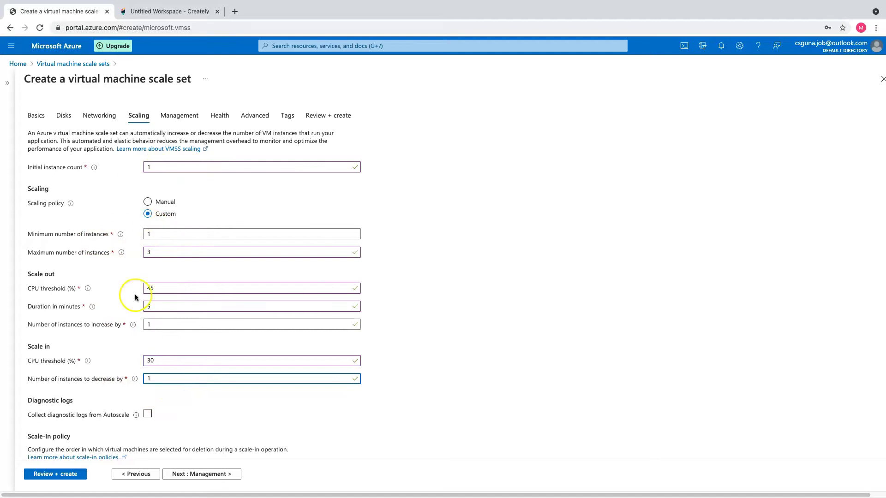
left_click(506, 381)
Step: Check the available scale-in policies and keep the Default policy
scroll(506, 381, "down", 2)
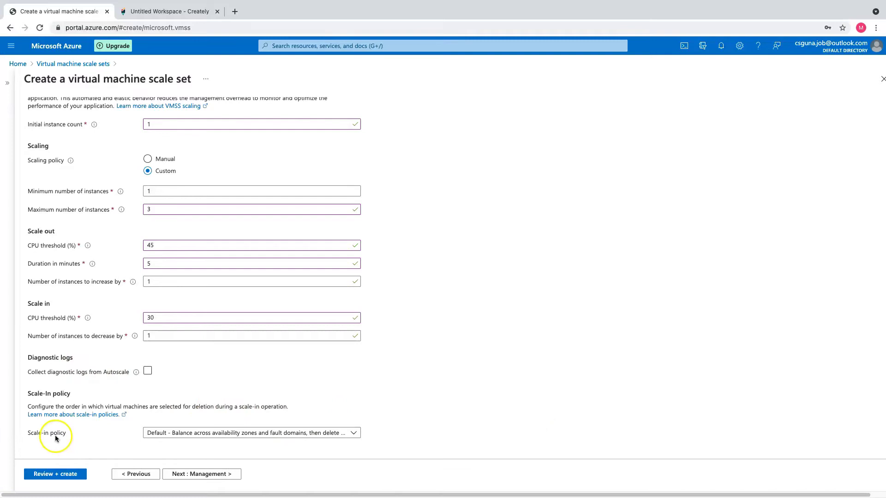
left_click(233, 435)
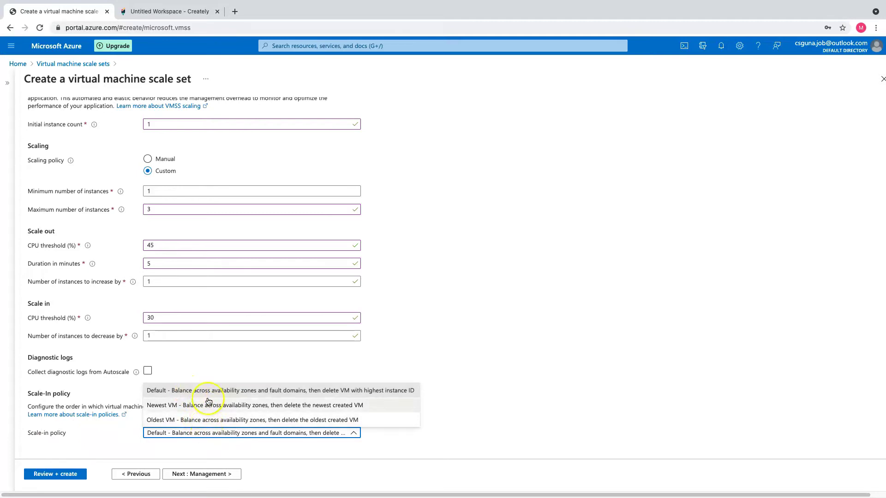
left_click(589, 382)
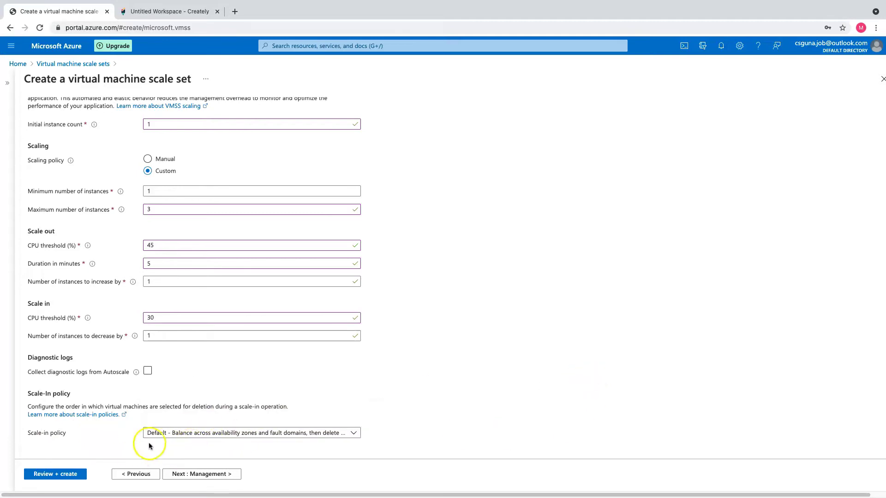
Step: Continue to the management settings and disable boot diagnostics for the scale set
left_click(198, 474)
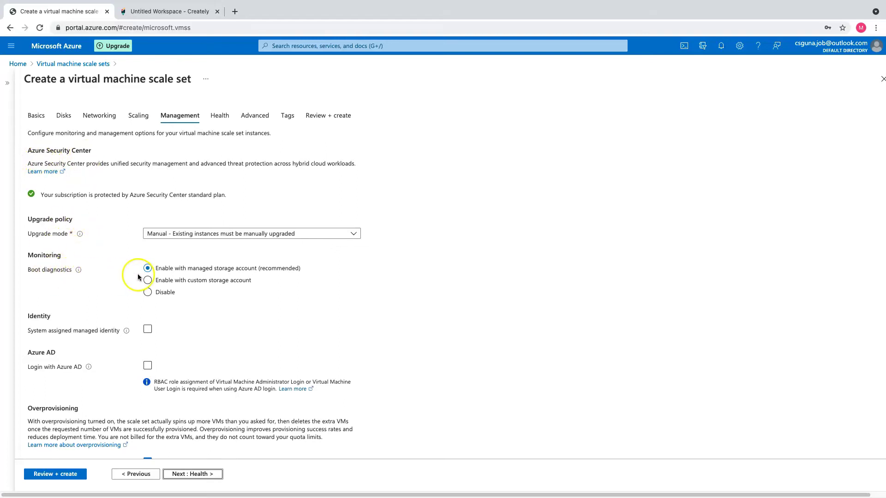
left_click(148, 293)
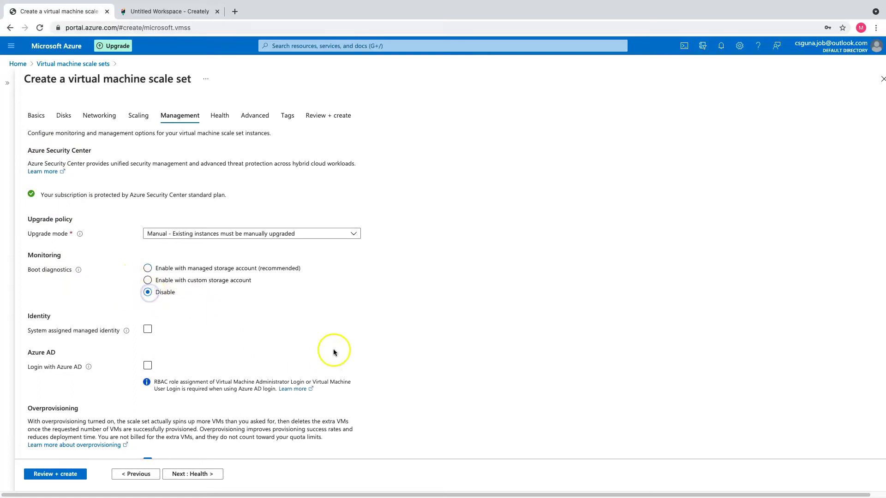
scroll(334, 352, "down", 2)
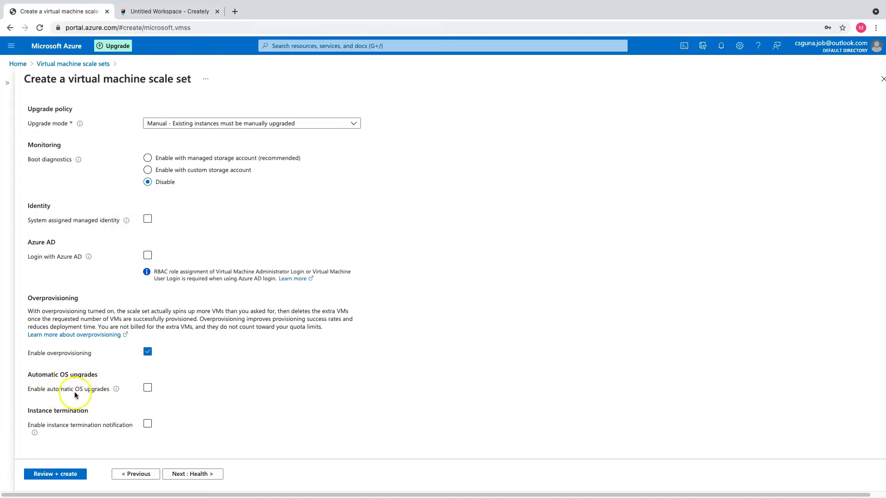
mouse_move(114, 397)
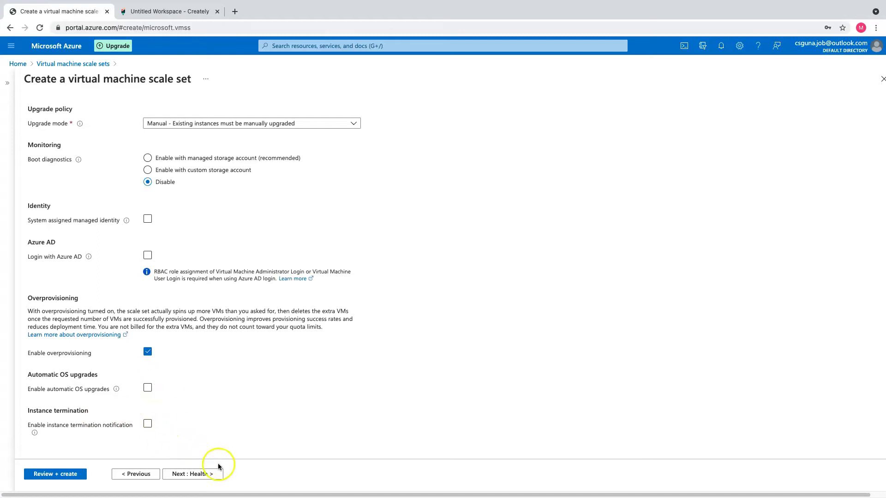
Step: Leave the health settings as they are and set the fault domain count to 1 in the advanced settings
left_click(191, 474)
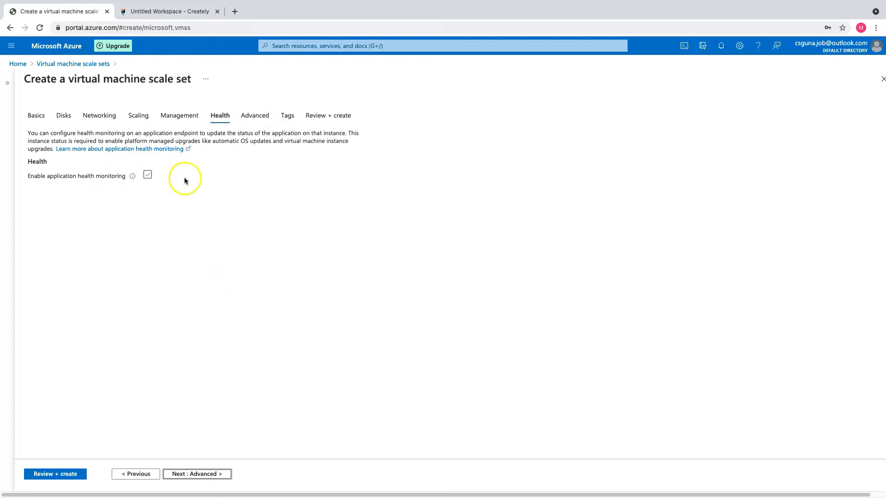
left_click(252, 118)
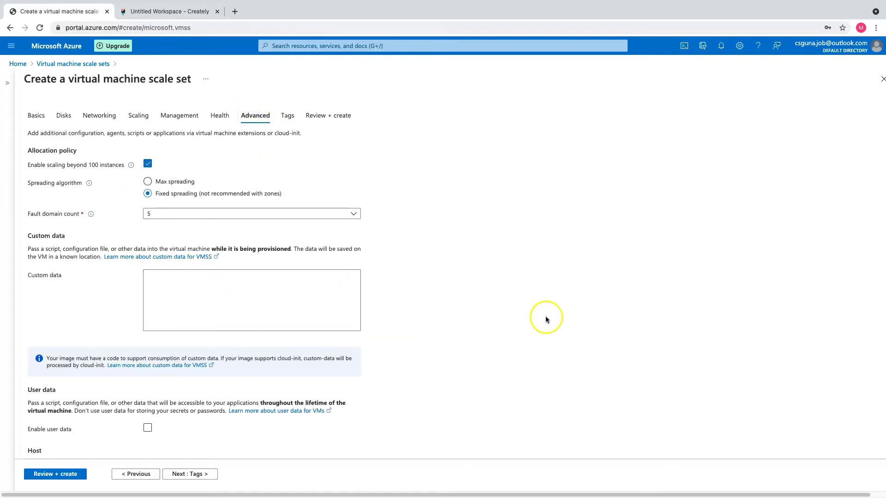
left_click(210, 292)
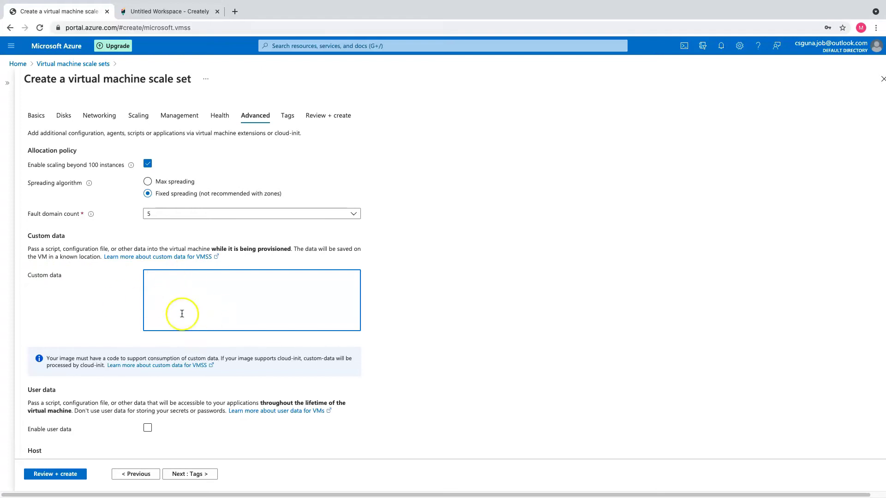
left_click(187, 296)
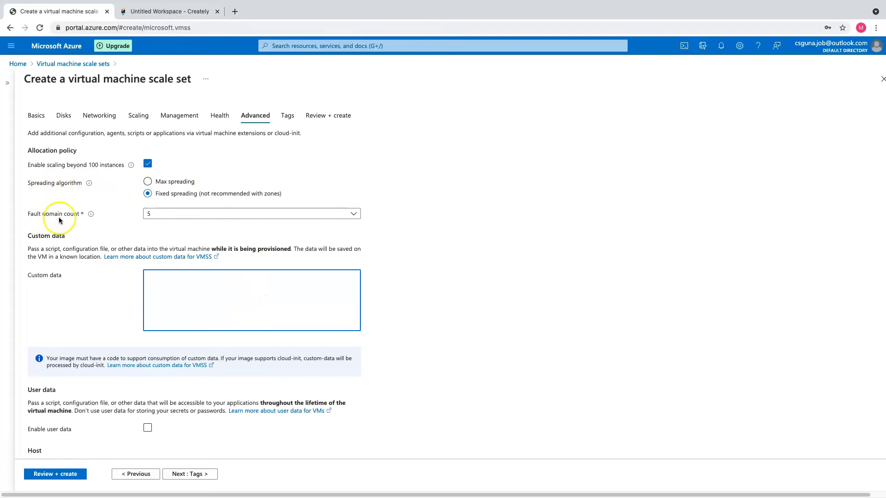
left_click(232, 215)
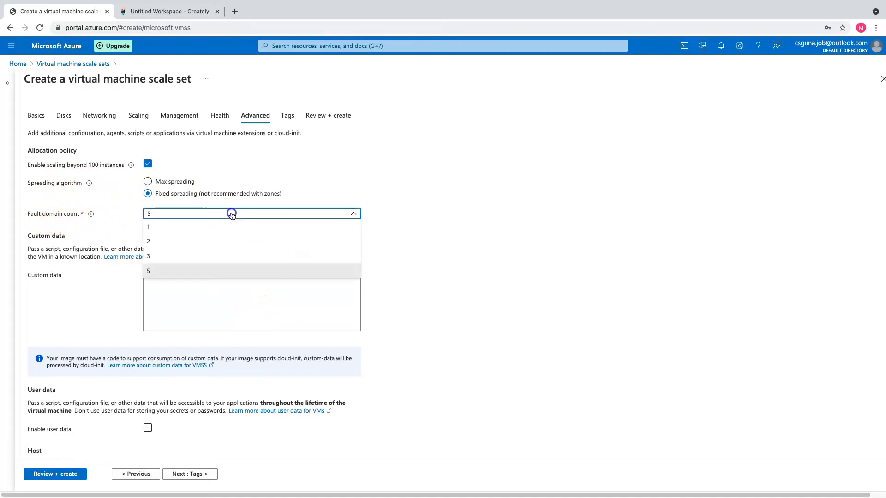
left_click(179, 232)
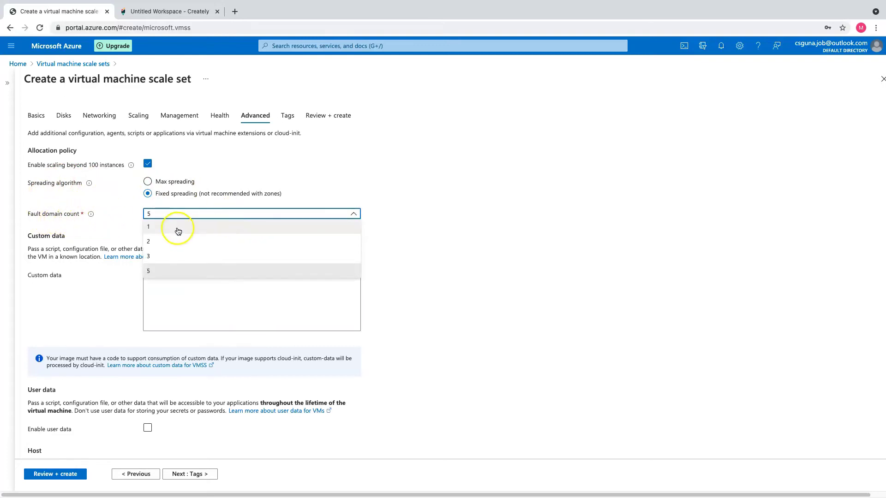
left_click(169, 225)
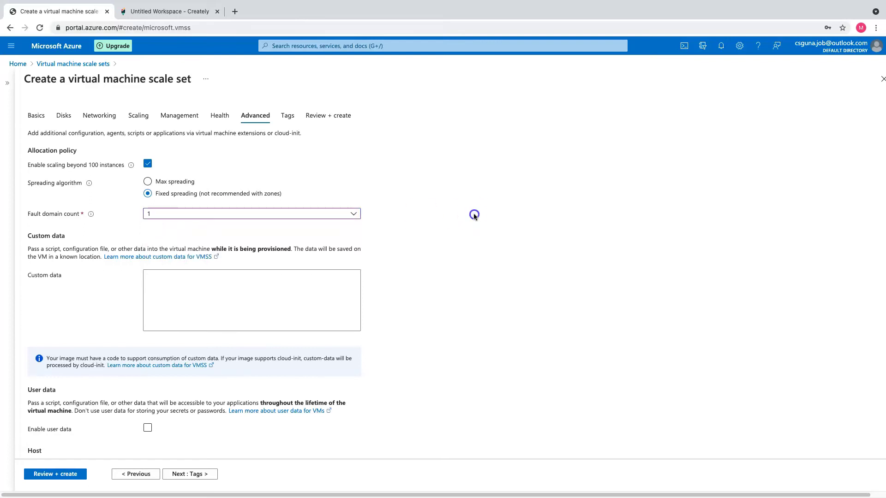
Step: Keep VM generation at Gen 1, leave the tags empty, and validate and create the VMS11 scale set
scroll(406, 302, "down", 5)
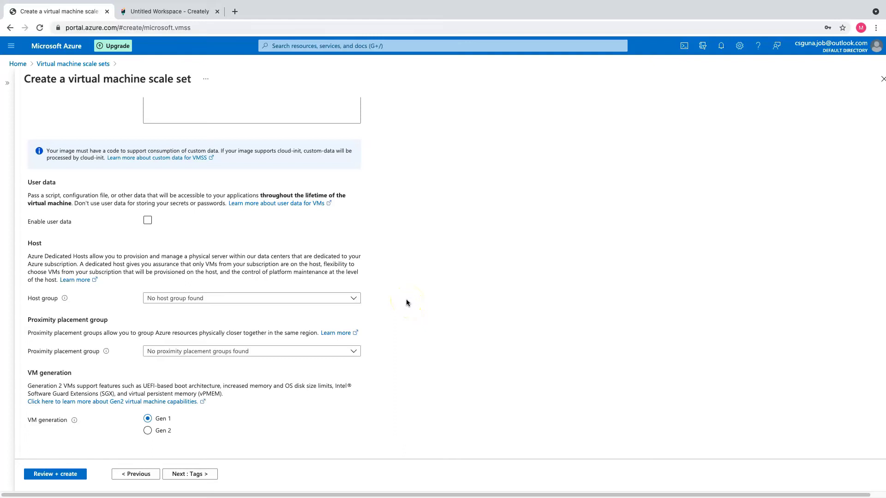
left_click(169, 431)
left_click(211, 480)
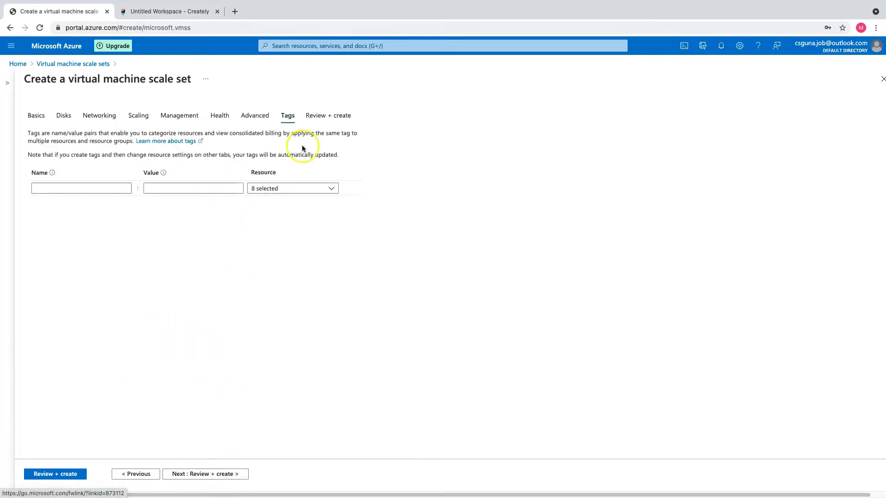
left_click(65, 478)
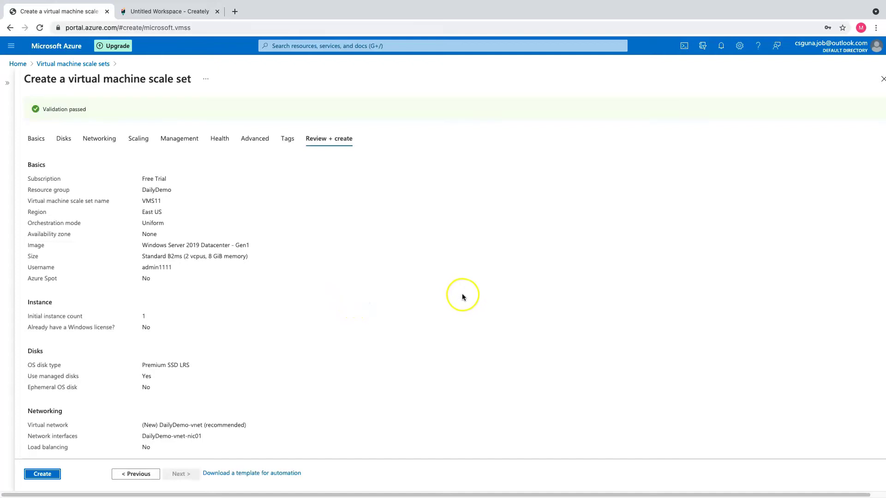
left_click(41, 475)
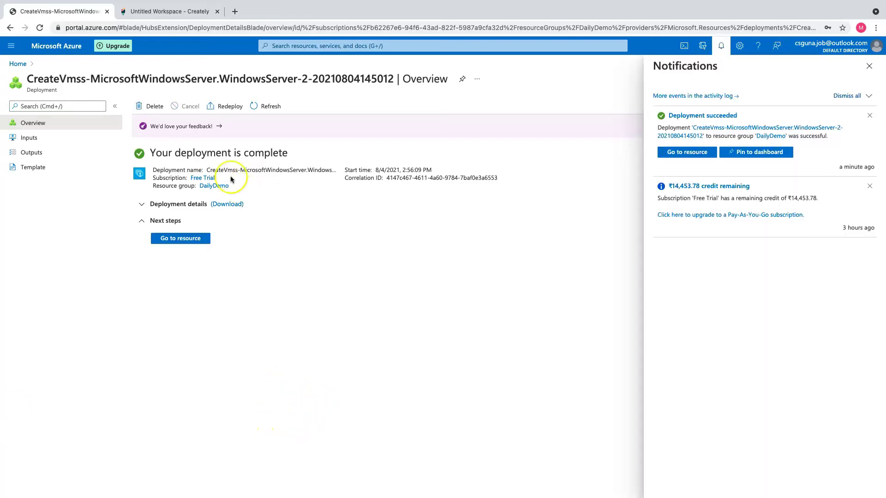
Step: Go to the deployed VMS11 scale set and open the VMS11_0 instance from its list of instances
left_click(868, 67)
left_click(184, 239)
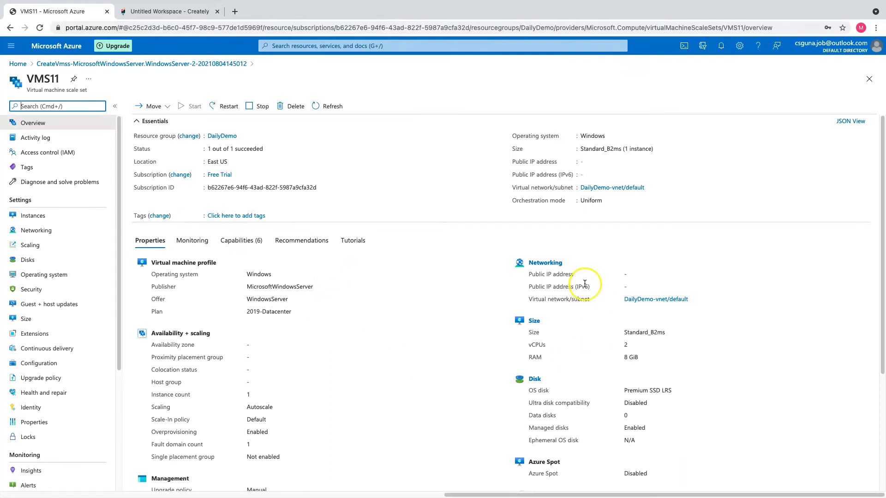
left_click(54, 215)
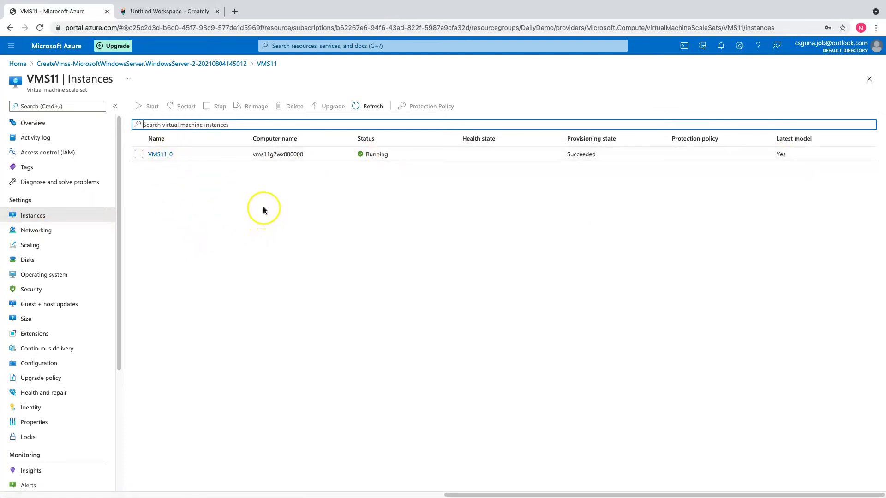
left_click(159, 155)
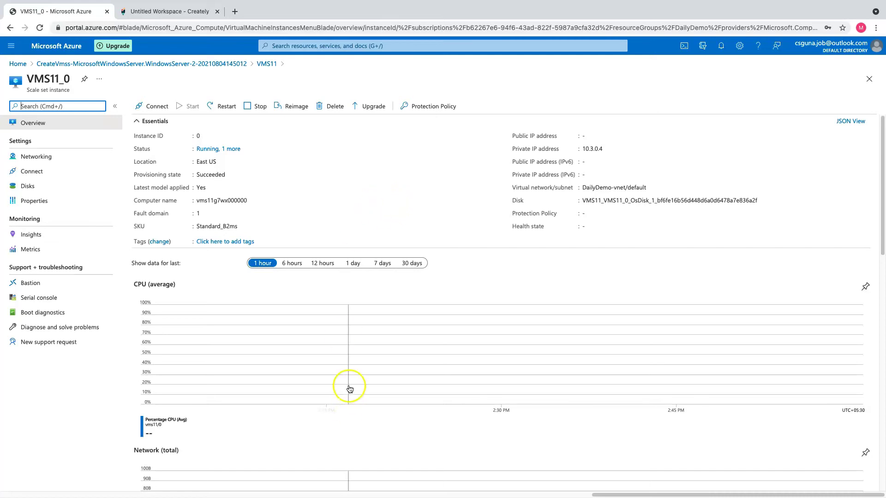
Step: Examine the CPU, network and disk charts in the overview of instance VMS11_0
left_click(293, 364)
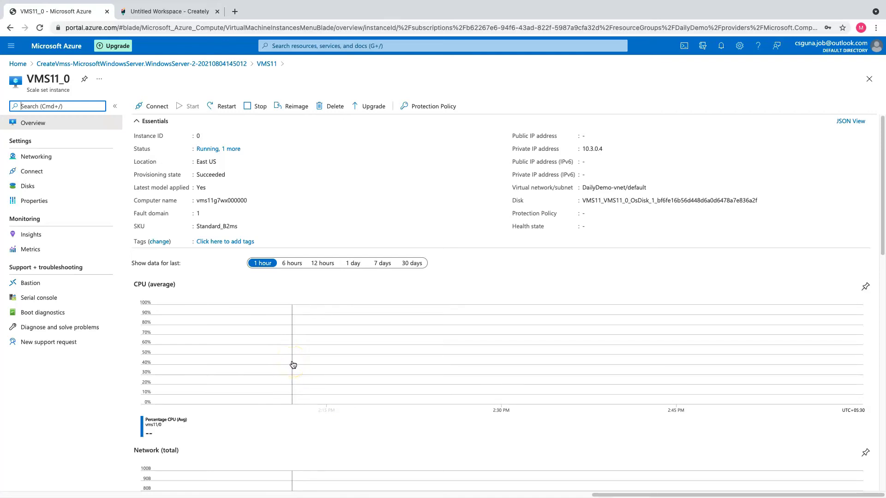
scroll(293, 364, "down", 3)
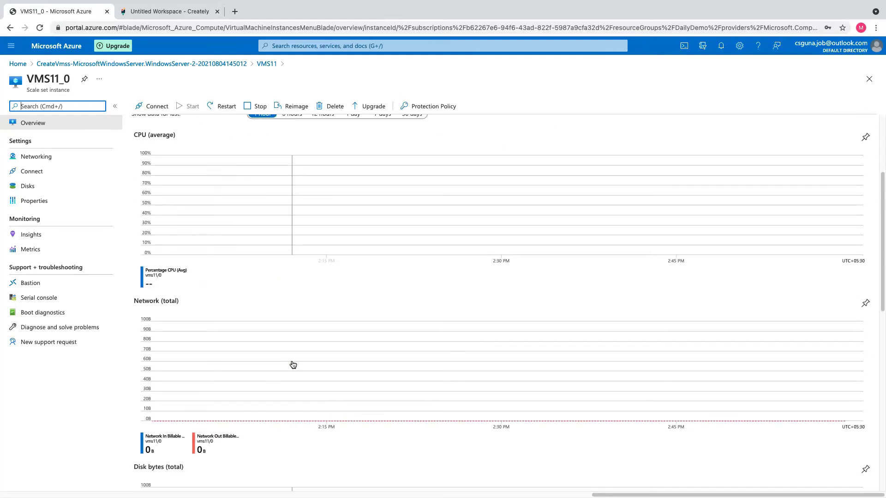
scroll(293, 365, "up", 1)
left_click(322, 358)
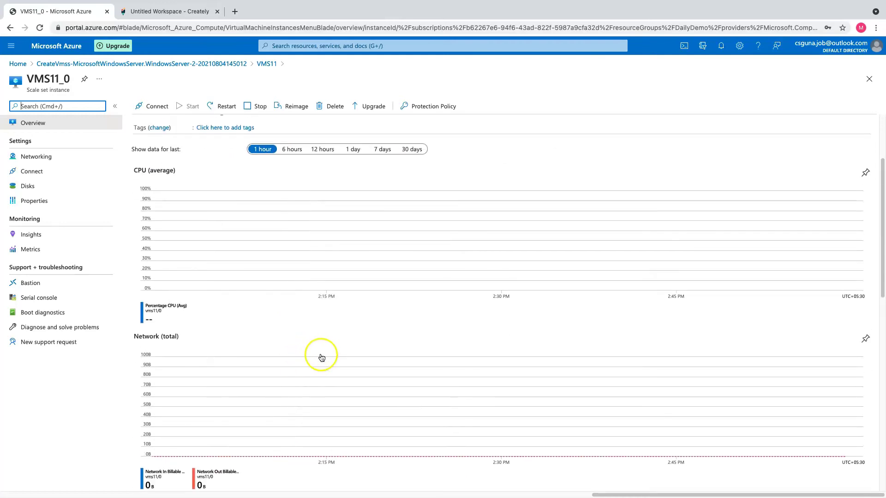
scroll(396, 353, "down", 5)
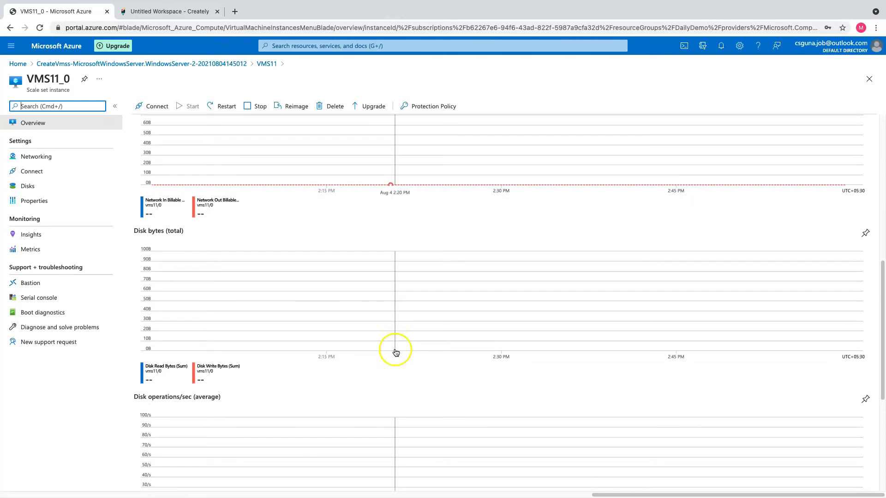
scroll(396, 353, "up", 8)
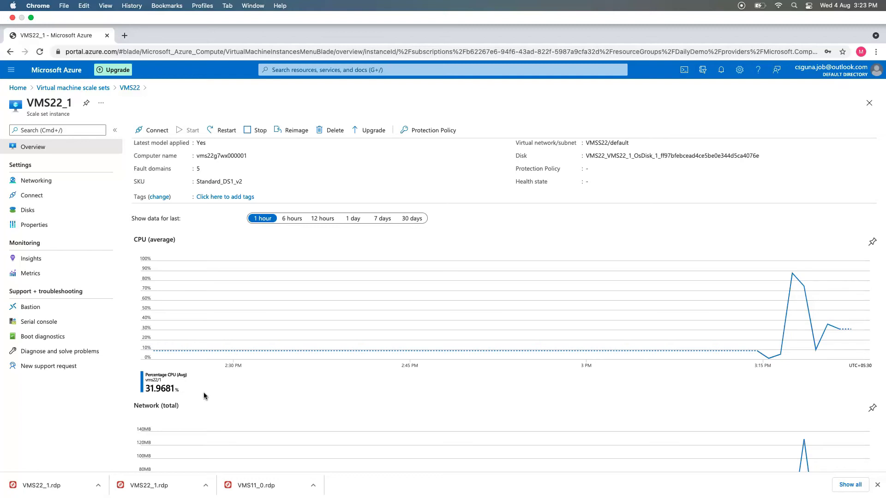
Step: Switch to the VMS22_1 remote desktop session and try to extract the p95v303b6.win64 archive containing prime95, replacing the files in the destination
key("super+Tab")
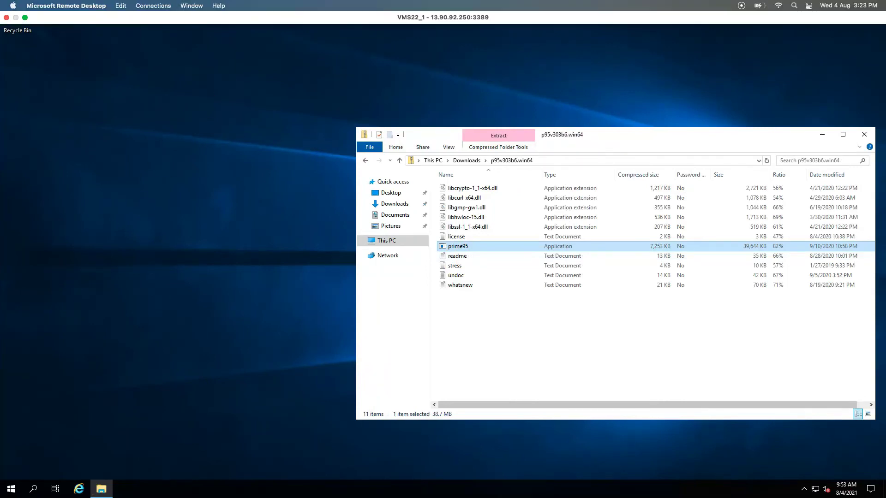
right_click(466, 248)
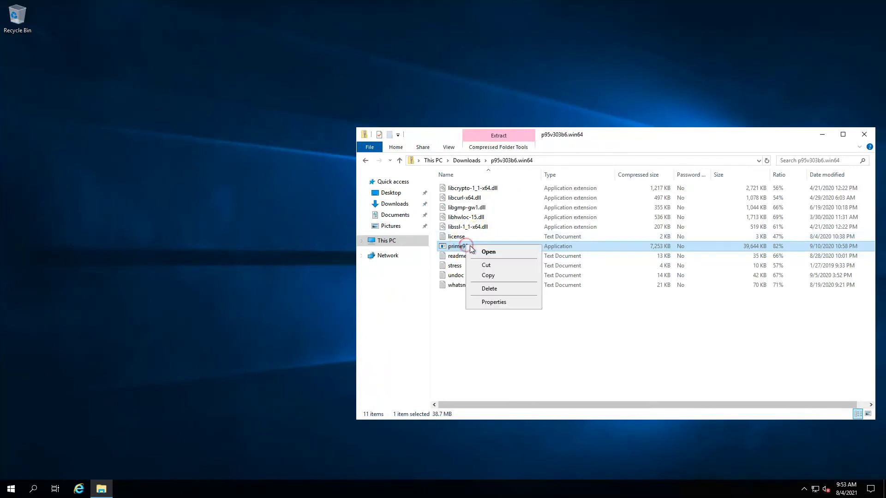
left_click(478, 250)
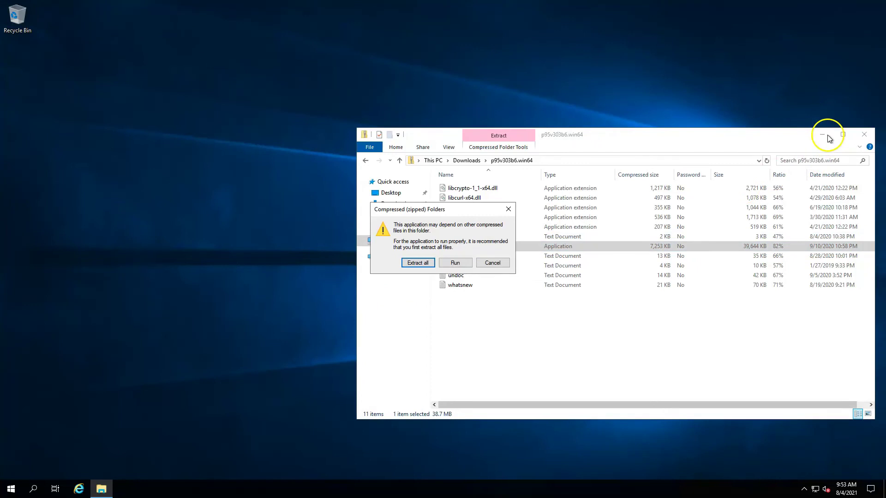
left_click(418, 263)
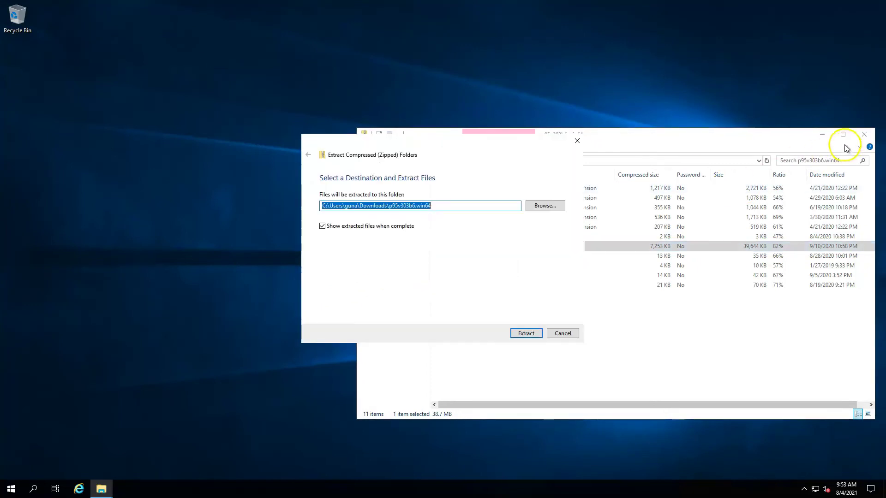
left_click(528, 333)
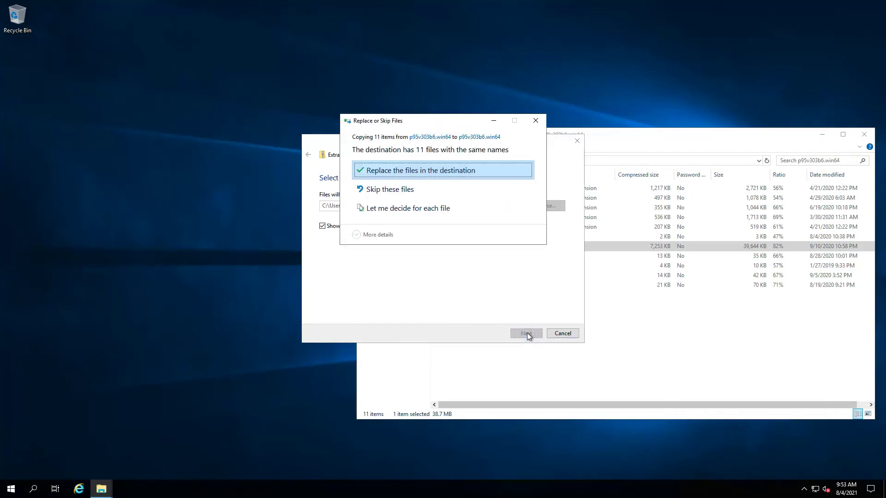
left_click(477, 170)
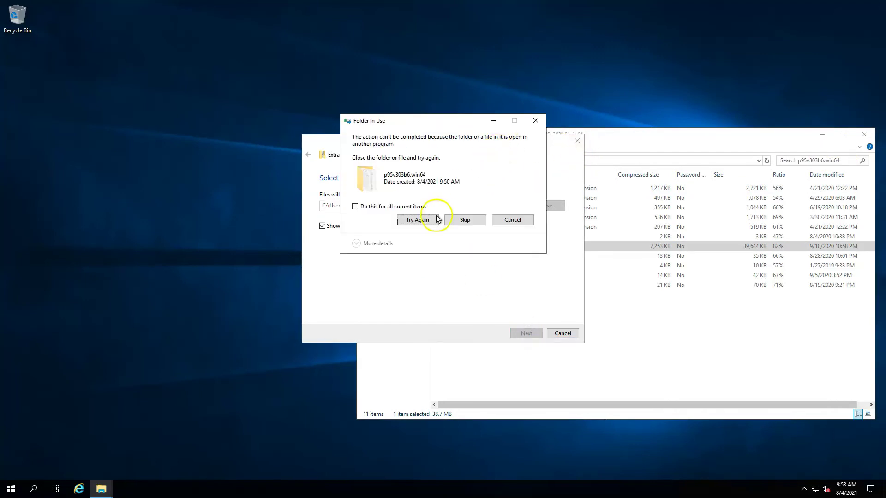
left_click(508, 220)
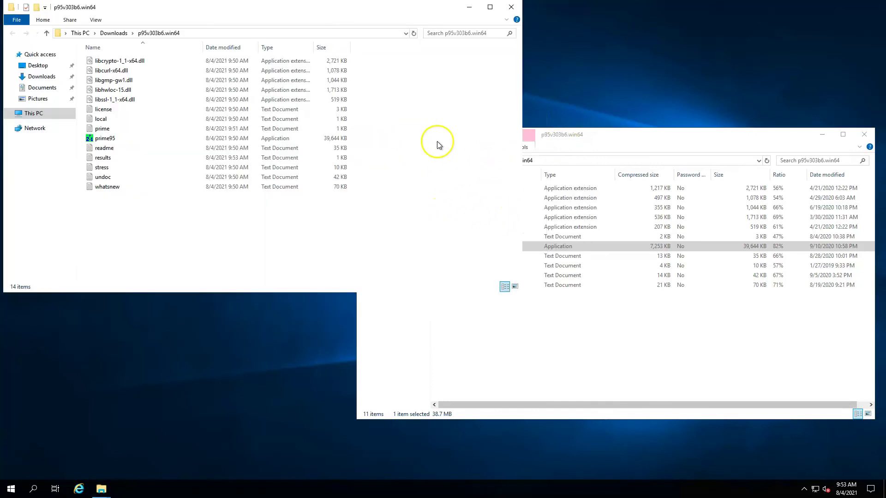
Step: Close the archive window, open prime95 from the extracted p95v303b6.win64 folder, and minimize the folder window
left_click(864, 136)
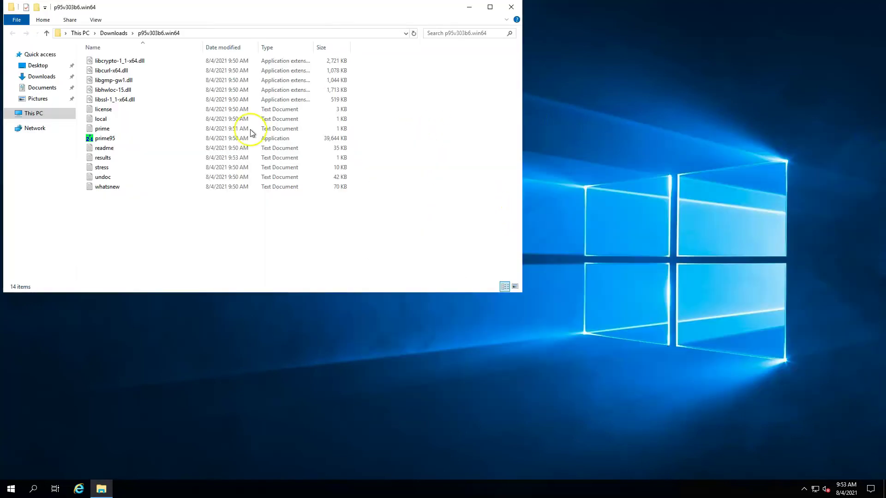
right_click(96, 140)
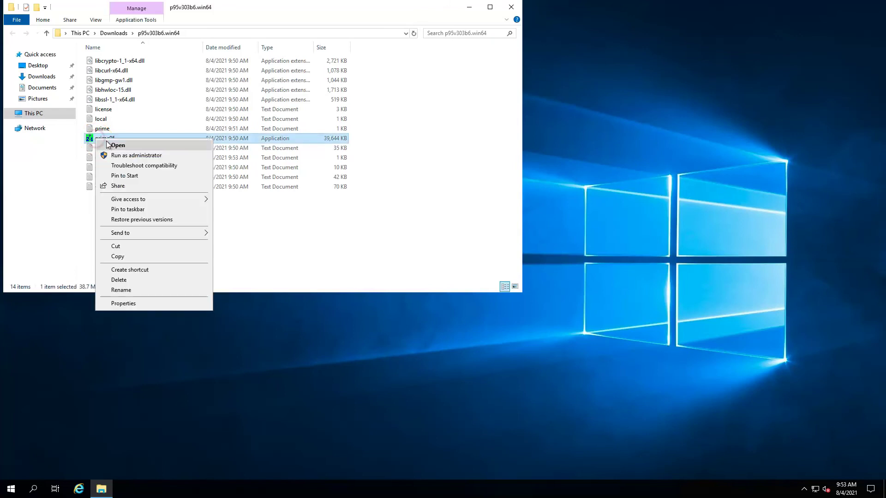
left_click(106, 143)
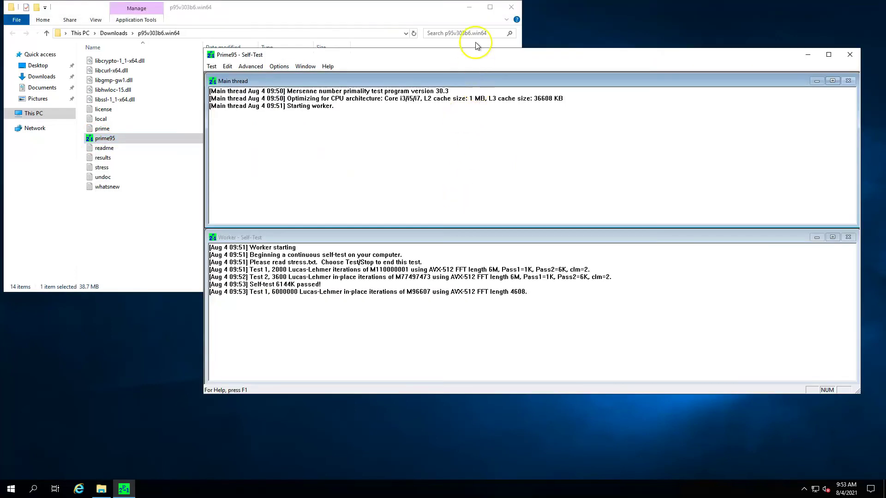
left_click(470, 7)
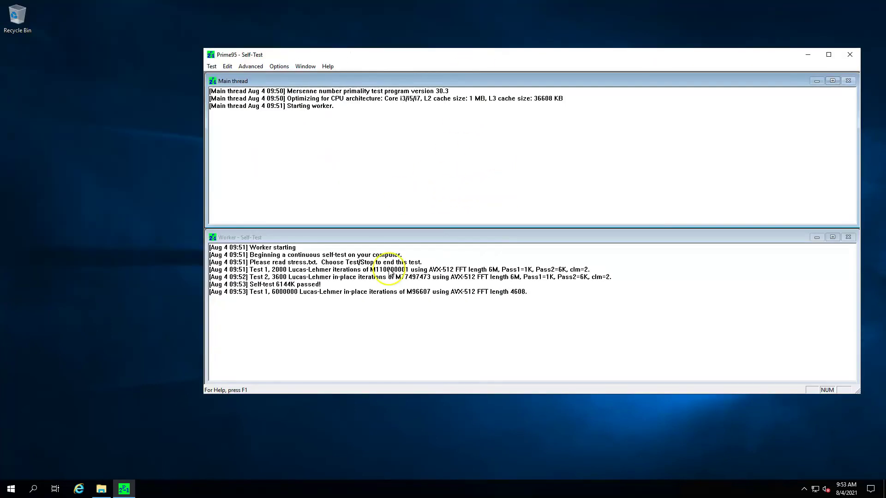
Step: Switch to the Azure portal, examine the CPU chart of instance VMS22_1, and open that chart in Metrics
key("ctrl+Left")
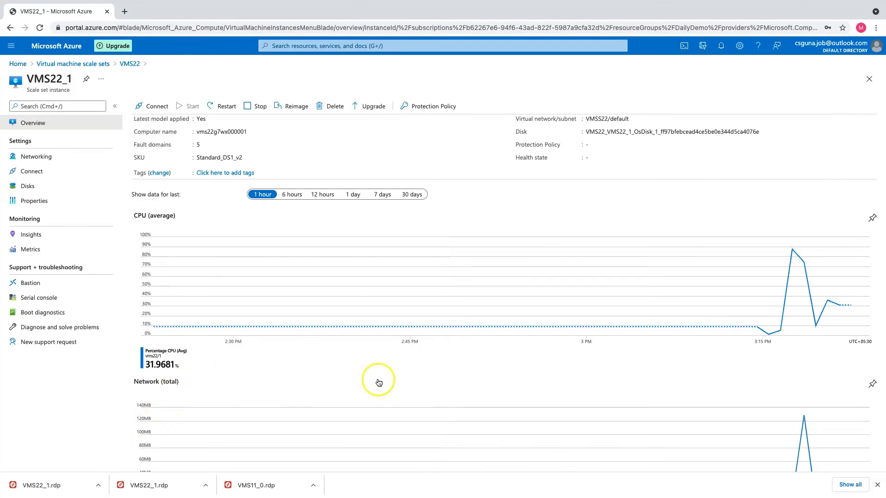
scroll(669, 336, "down", 1)
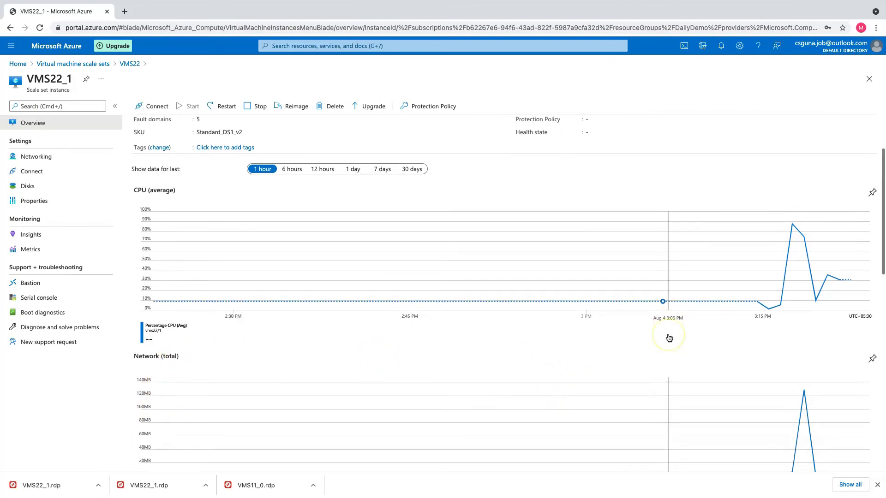
scroll(669, 338, "up", 1)
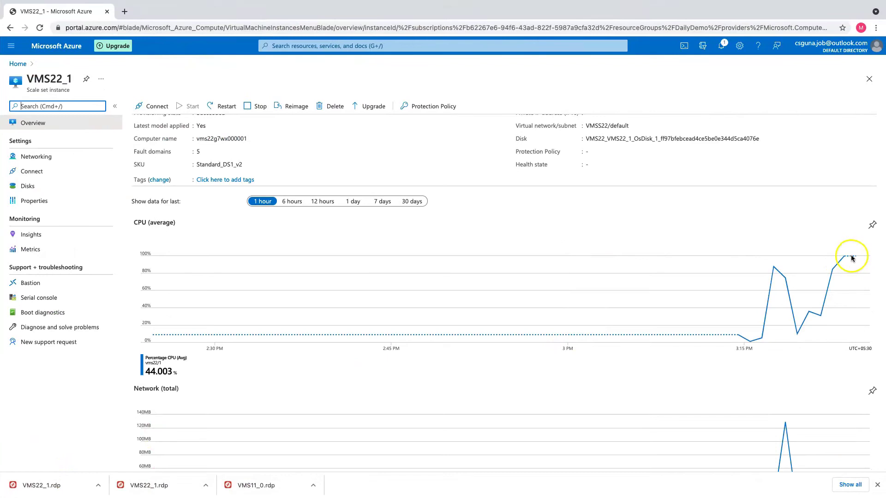
left_click(850, 255)
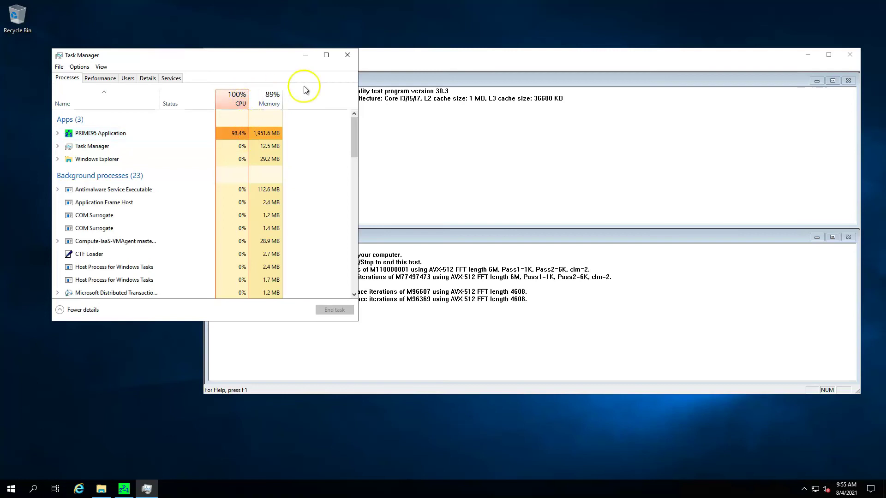
Step: Minimize the Task Manager and Prime95 windows in the VMS22_1 remote desktop session
left_click(306, 56)
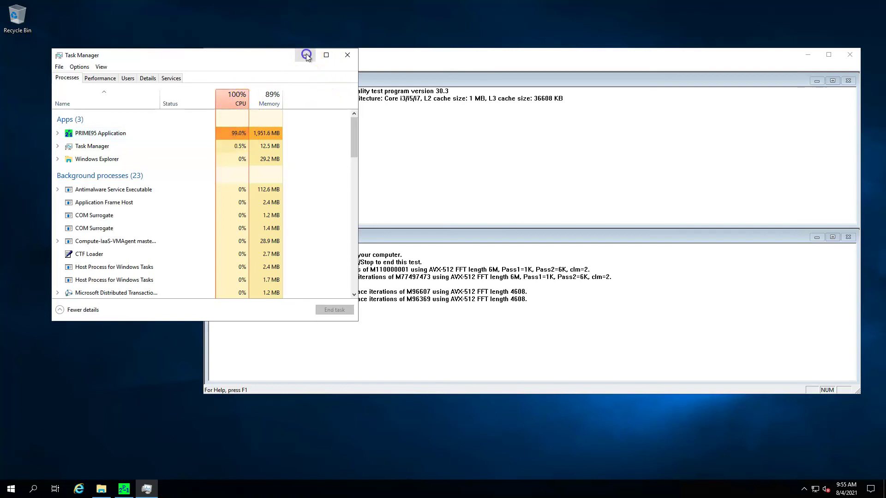
left_click(810, 54)
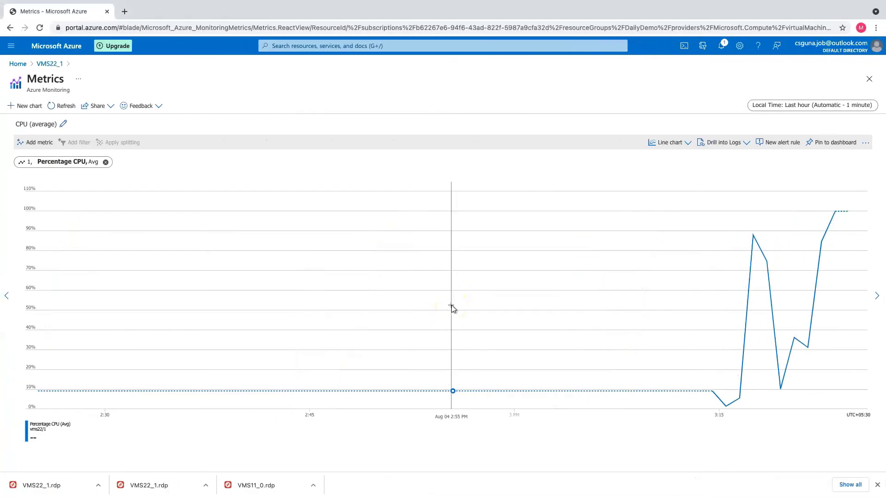
Step: Leave the CPU metrics in the Azure portal and show the list of instances of the VMS22 scale set
left_click(48, 63)
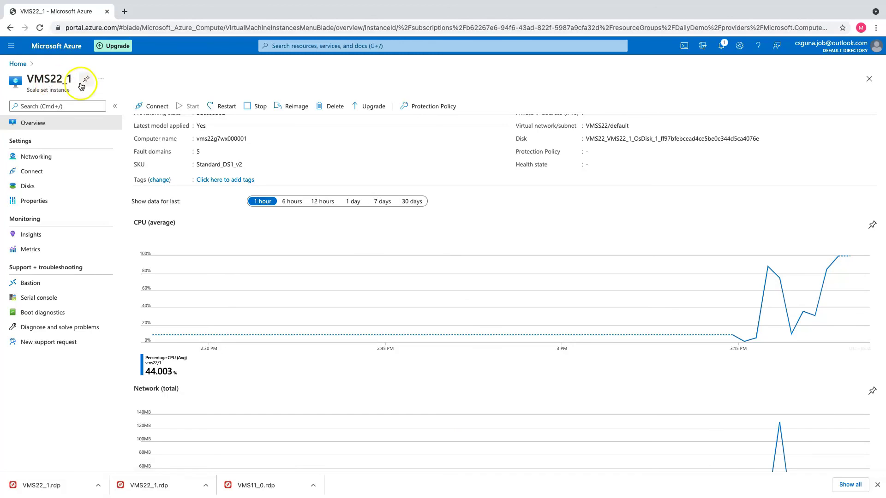
left_click(20, 64)
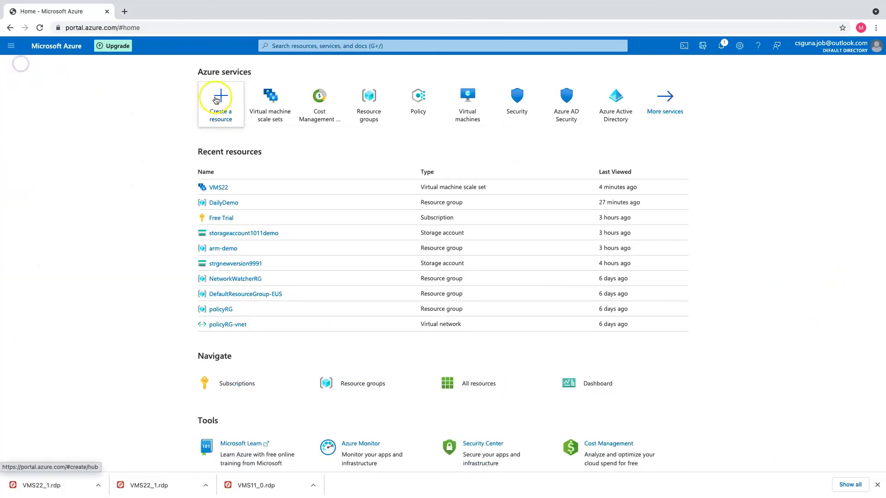
left_click(263, 95)
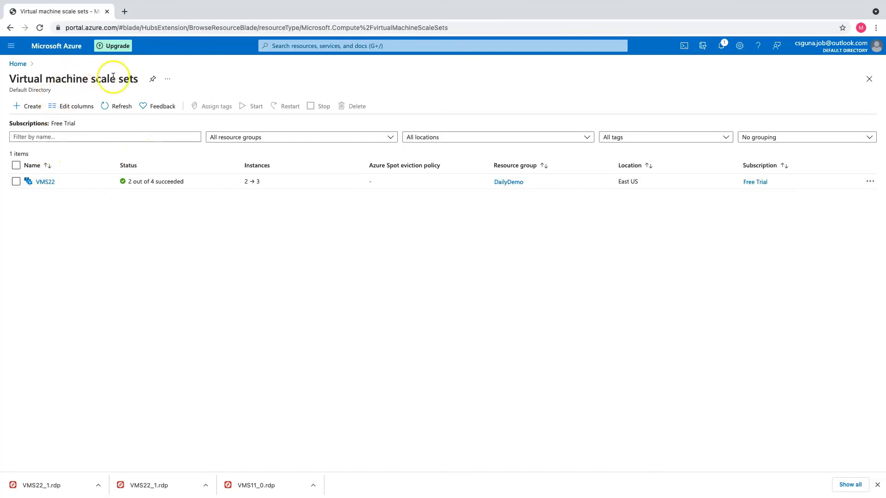
left_click(45, 182)
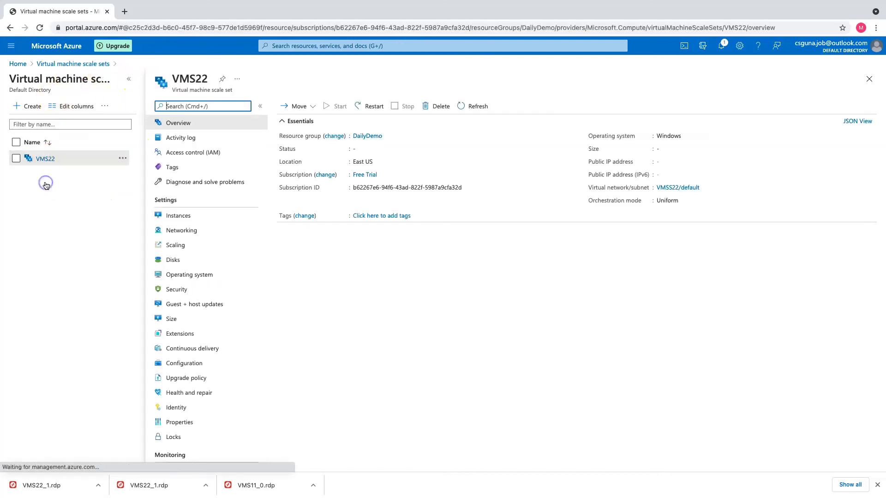
left_click(184, 216)
left_click(129, 79)
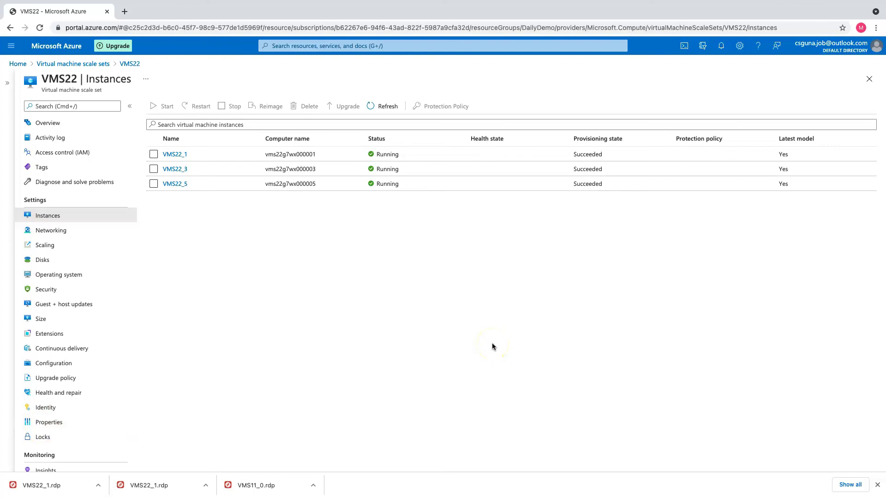
Step: Switch to the VMS22_1 remote desktop session and open Task Manager to check the CPU load
key("ctrl+Right")
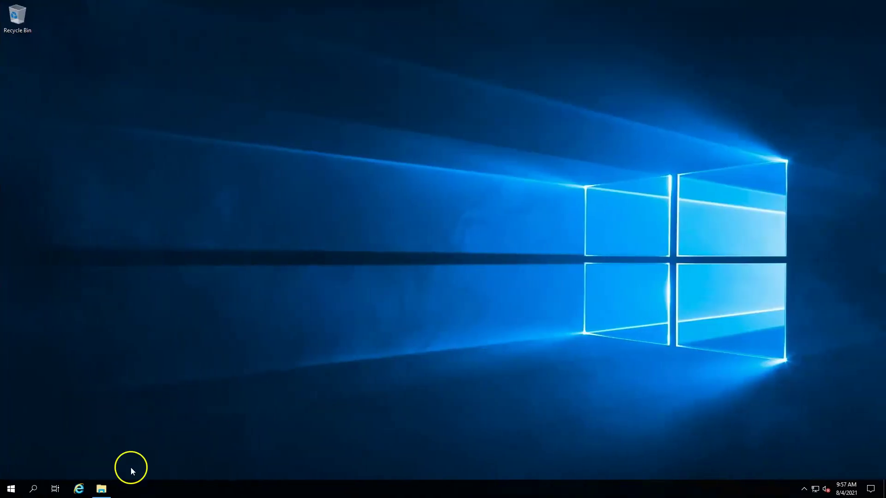
right_click(219, 491)
left_click(253, 442)
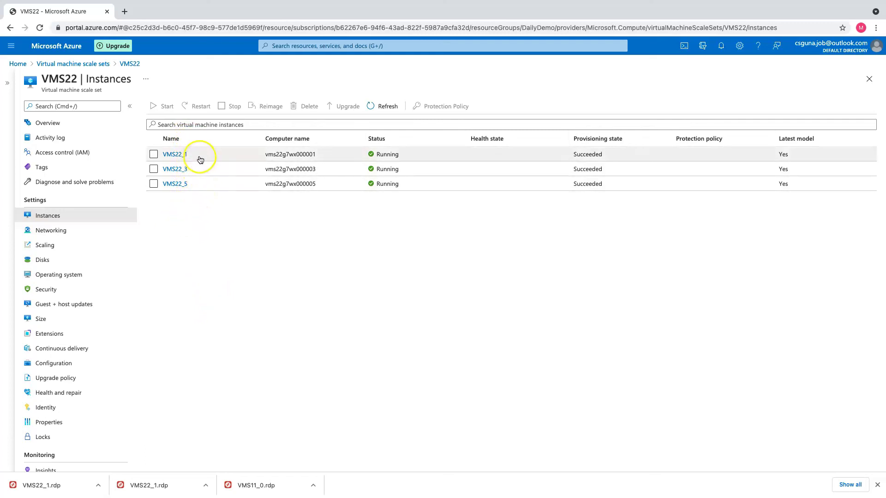
Step: Refresh the VMS22 instance list, and review the scale set's scale-in policy and its scale-in rule for average CPU below 20%
left_click(388, 110)
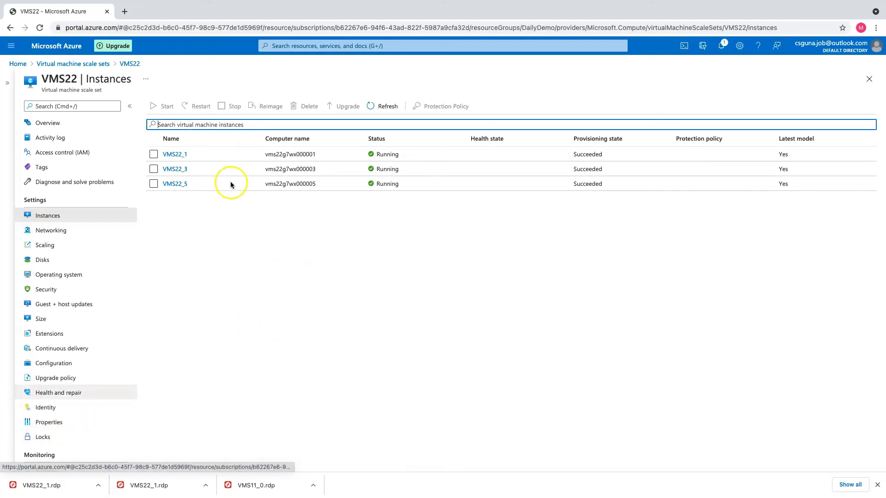
left_click(45, 246)
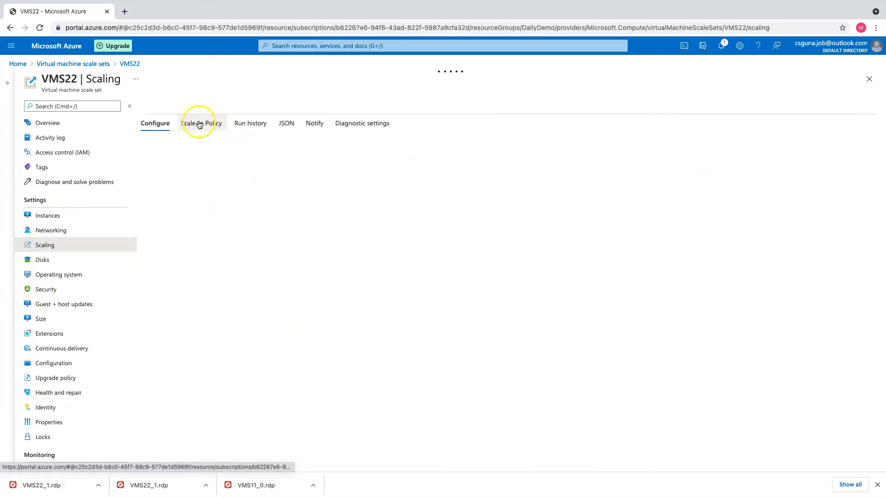
left_click(199, 124)
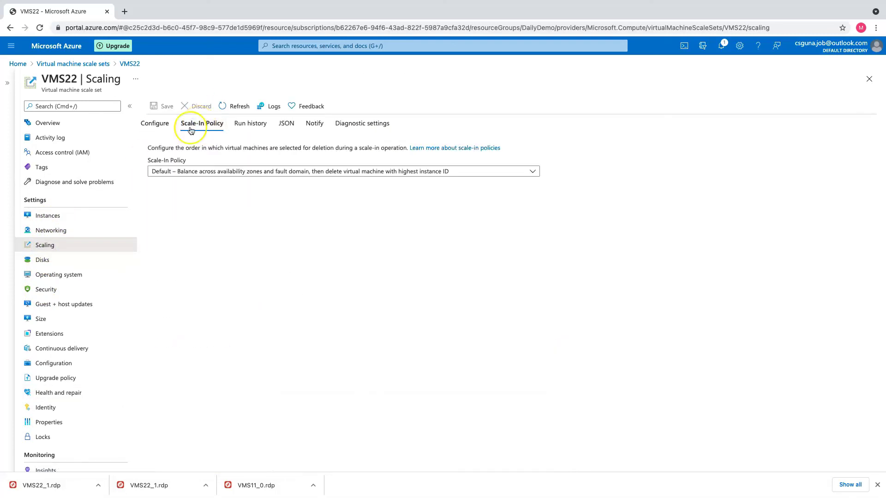
left_click(154, 124)
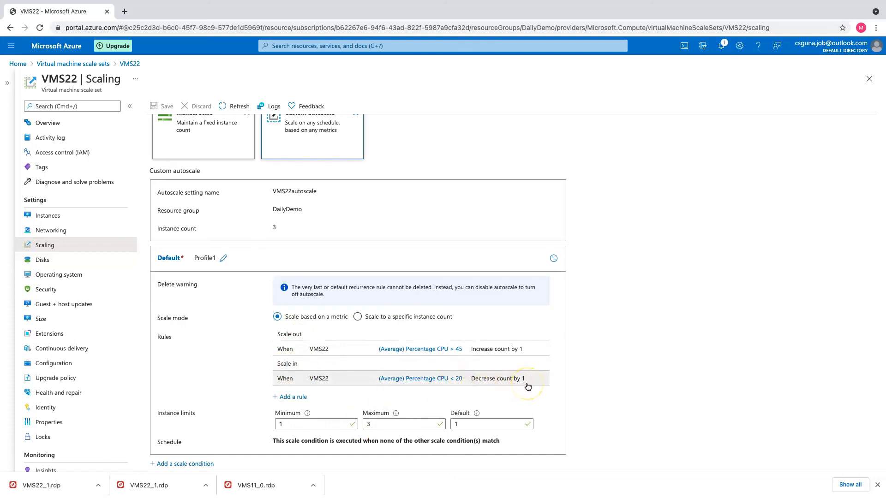
left_click(396, 378)
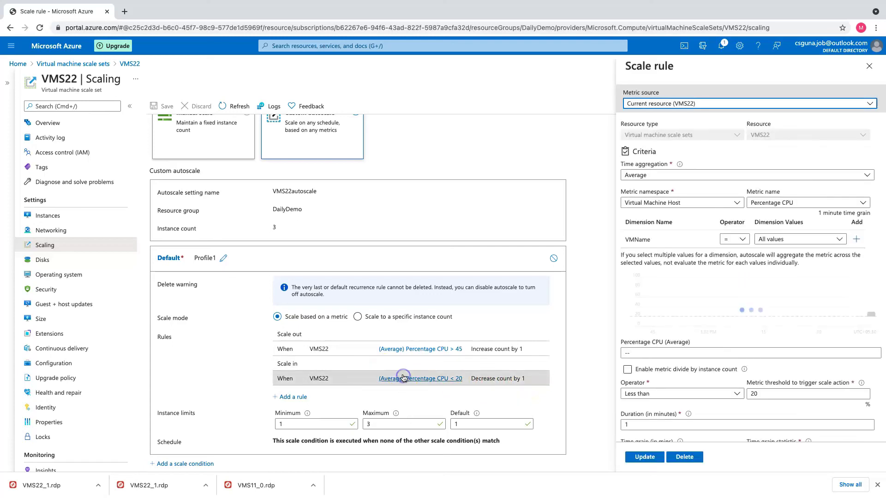
scroll(711, 309, "down", 2)
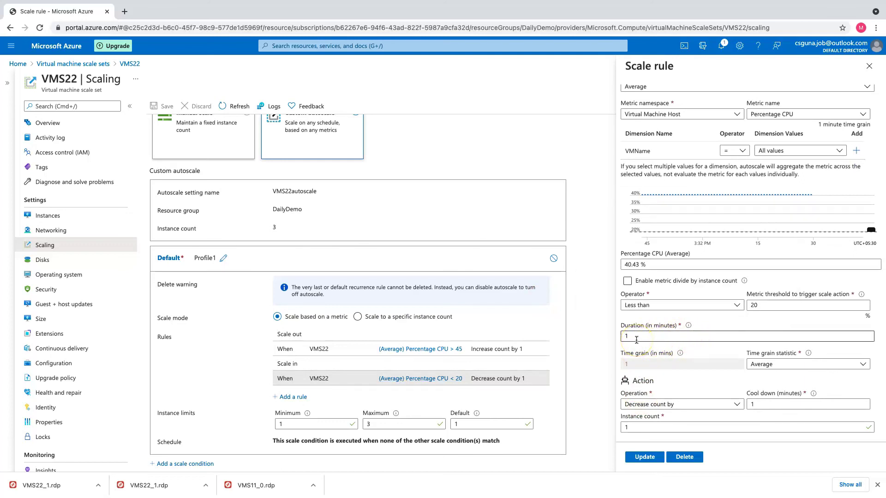
left_click(869, 65)
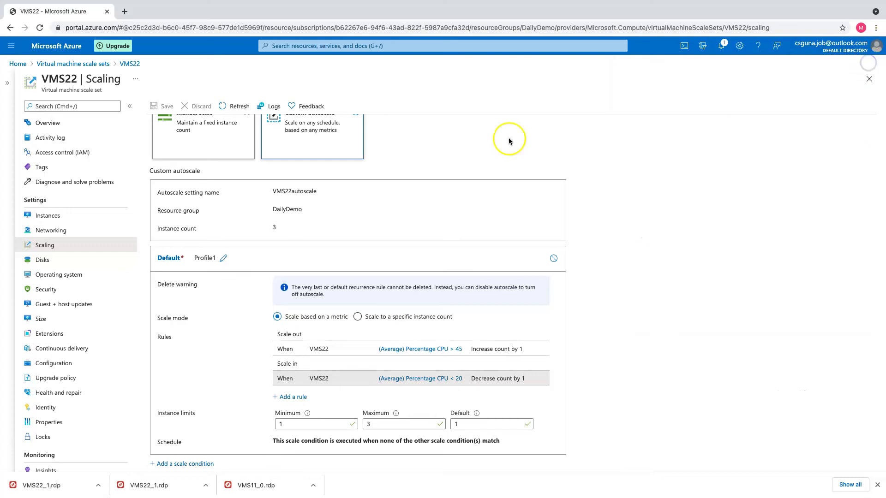
Step: Refresh the VMS22 instance list to check which instances are being removed, and return to the portal home page
left_click(86, 218)
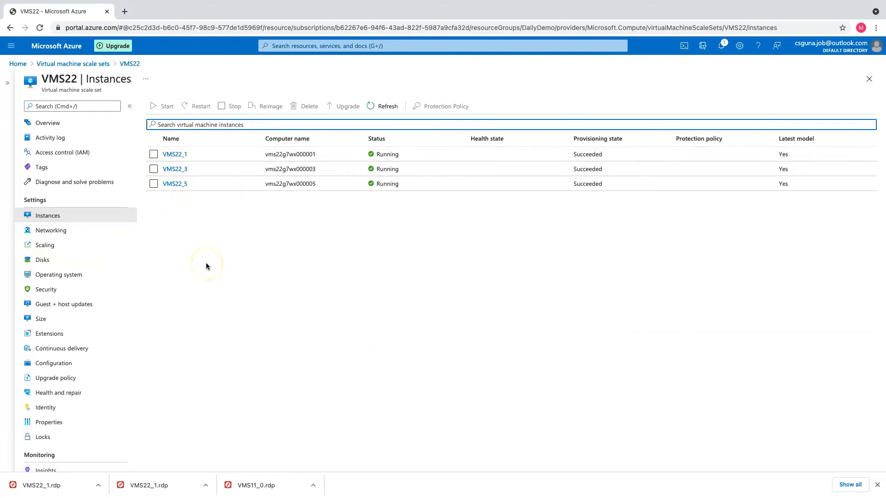
left_click(382, 106)
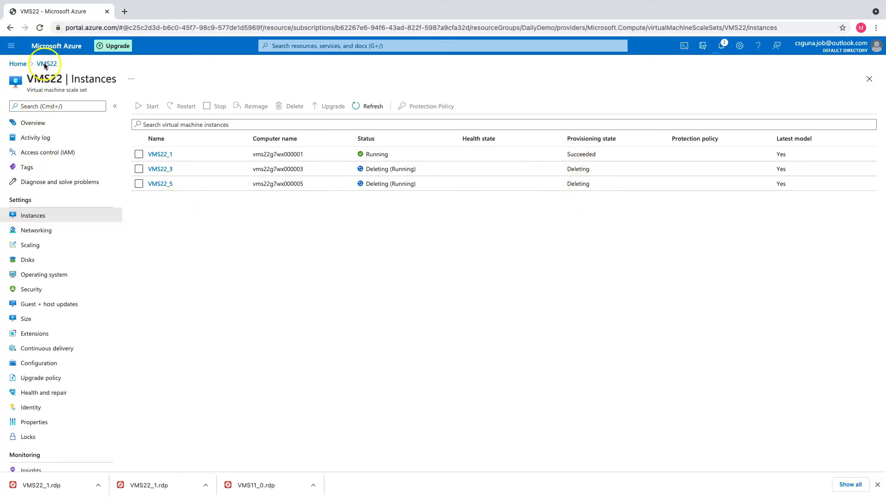
left_click(17, 63)
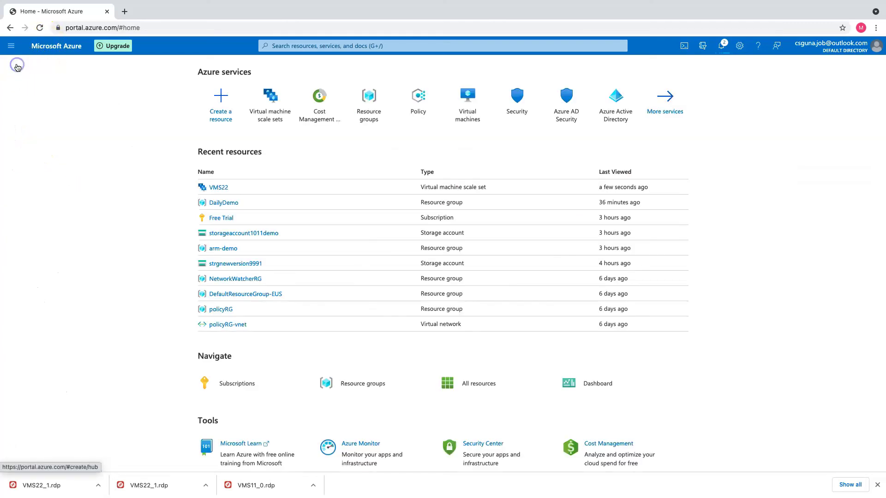